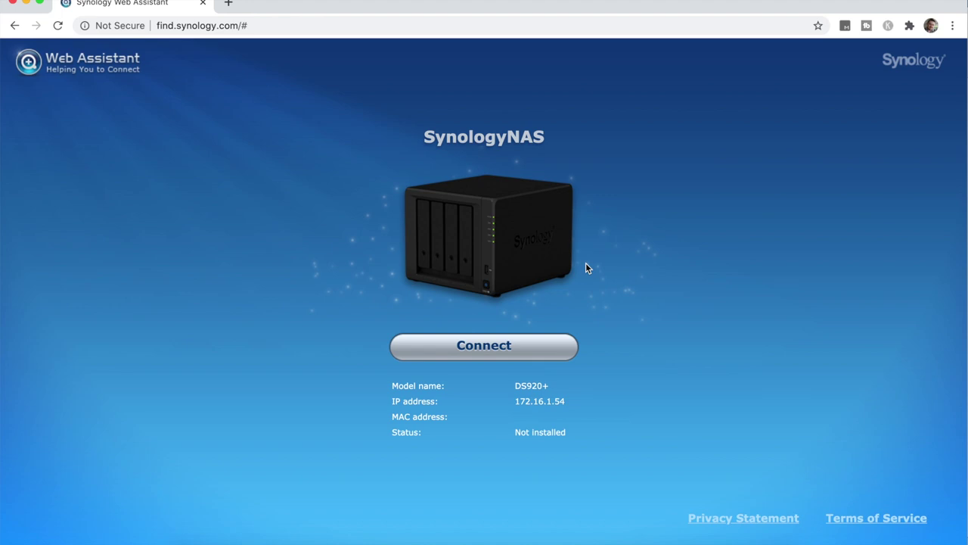
# Step: Connect to the uninstalled DS920+ and agree to the Synology End User License Agreement
pyautogui.click(484, 345)
pyautogui.click(234, 473)
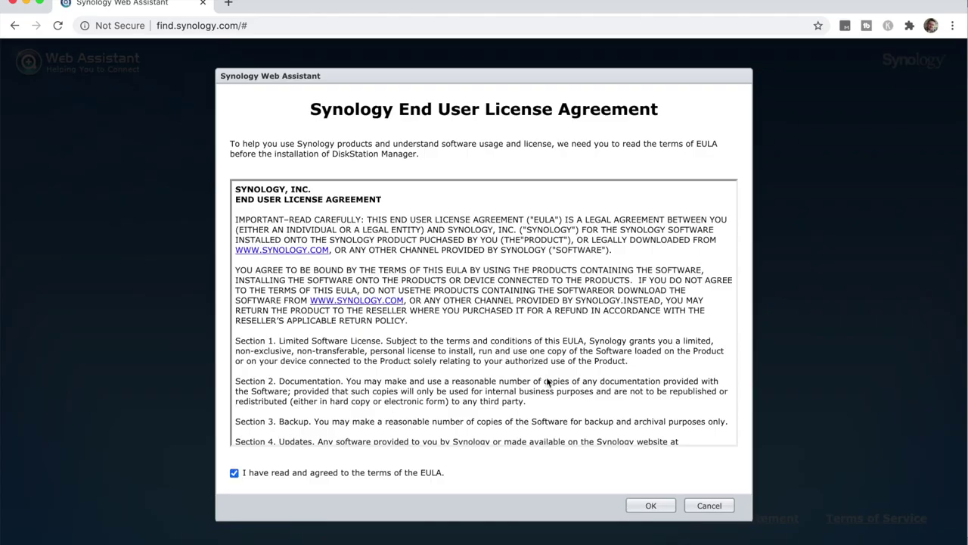
pyautogui.click(660, 506)
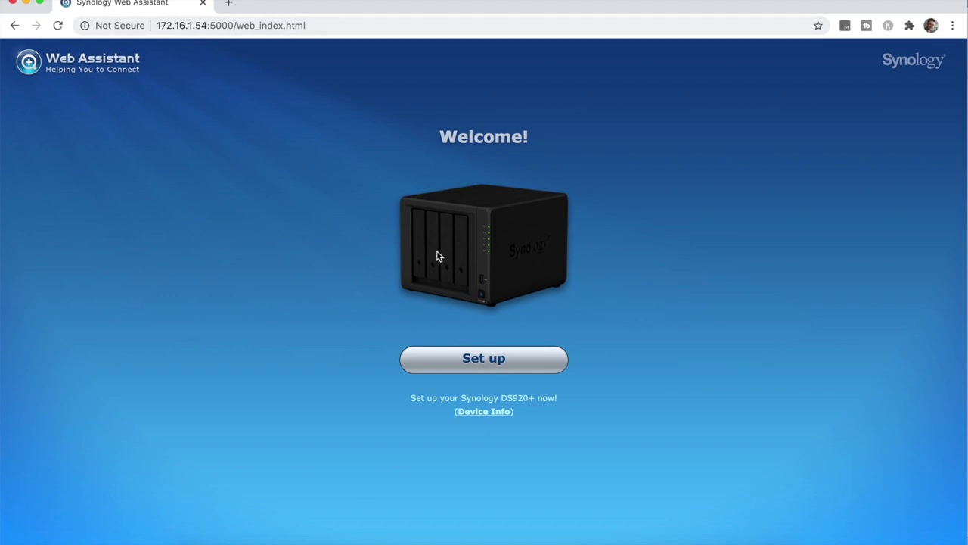
# Step: Set up the NAS by installing the latest DiskStation Manager, accepting that all data on hard disks 1 to 4 is removed
pyautogui.click(490, 373)
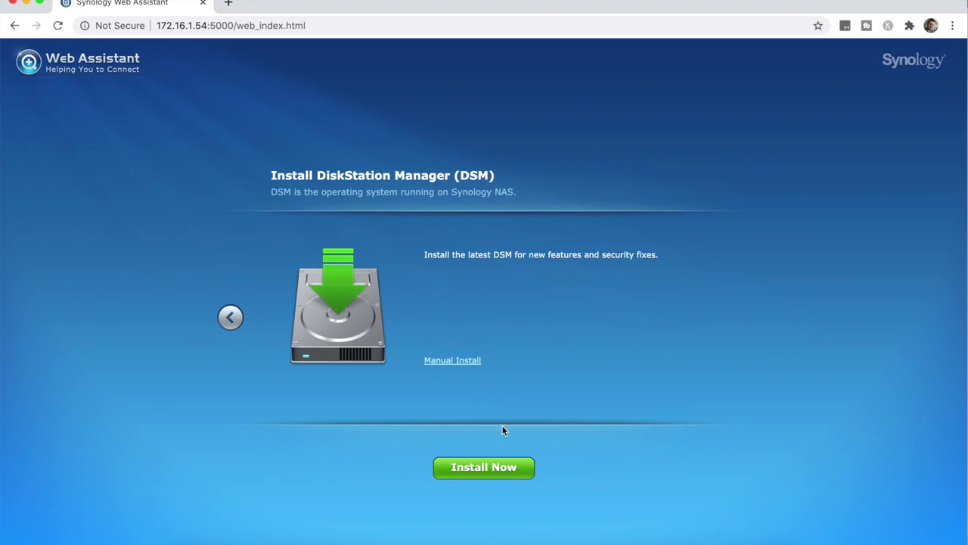
pyautogui.click(497, 471)
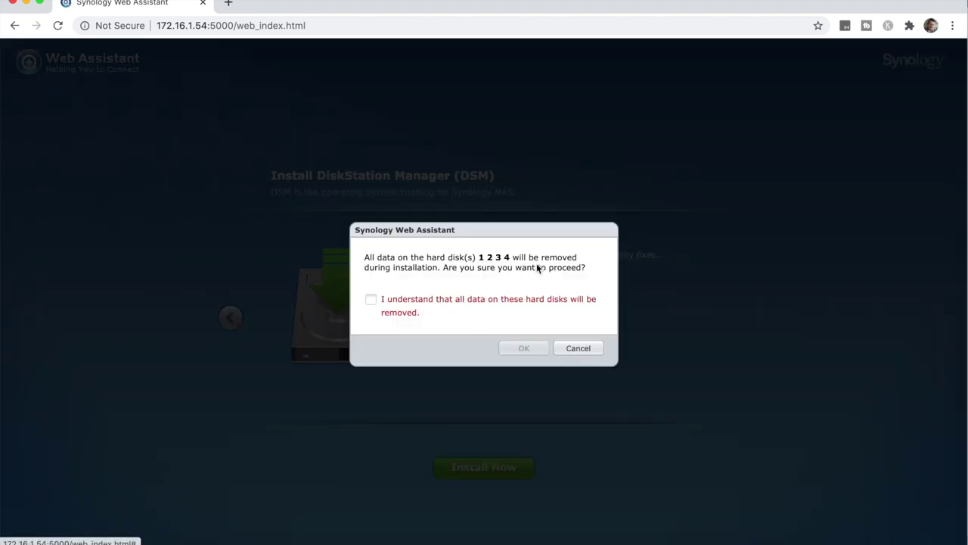
pyautogui.click(372, 300)
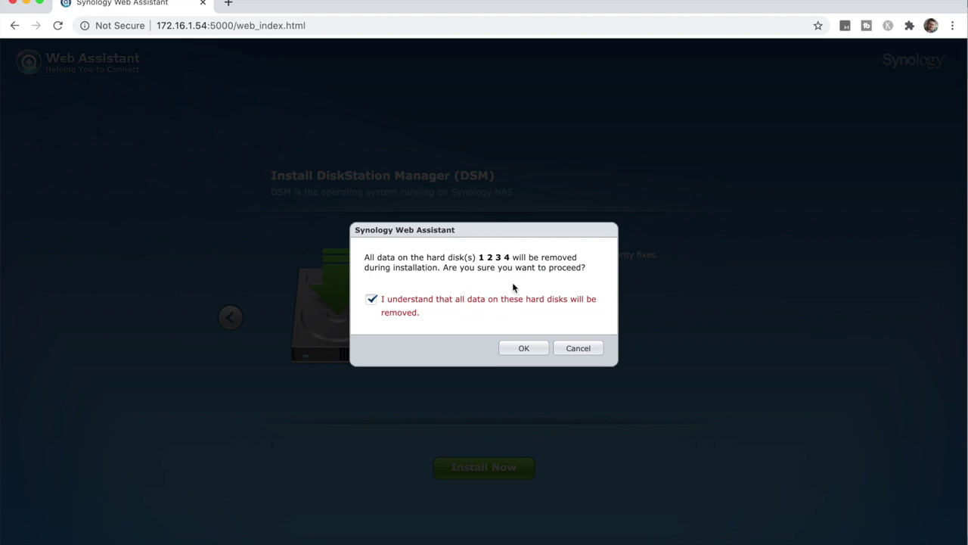
pyautogui.click(533, 351)
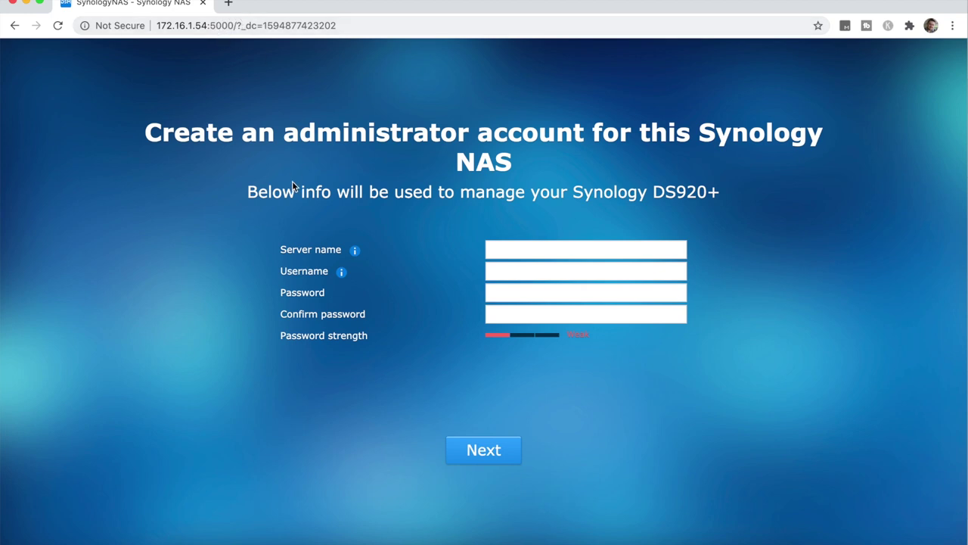
# Step: Start the administrator account form at the server name, and acknowledge the Synology Account Privacy Statement
pyautogui.click(513, 248)
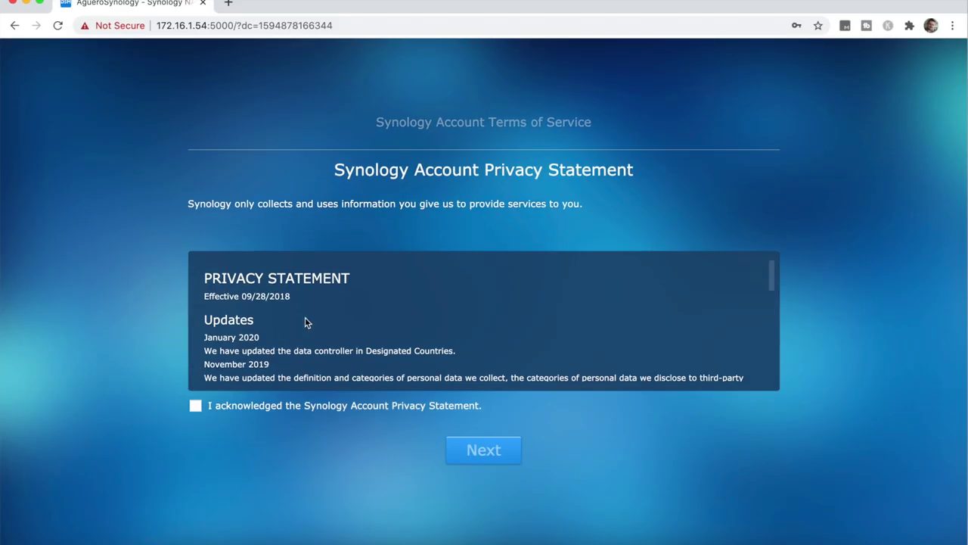
pyautogui.click(196, 407)
pyautogui.click(488, 454)
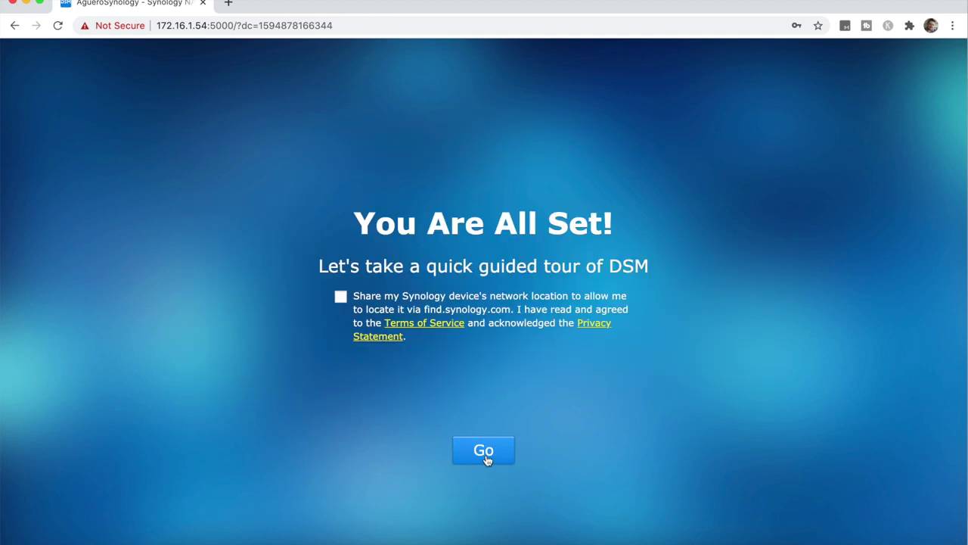
# Step: Finish the setup without sharing the device's network location, and answer Yes to enabling device analytics
pyautogui.click(488, 448)
pyautogui.click(493, 446)
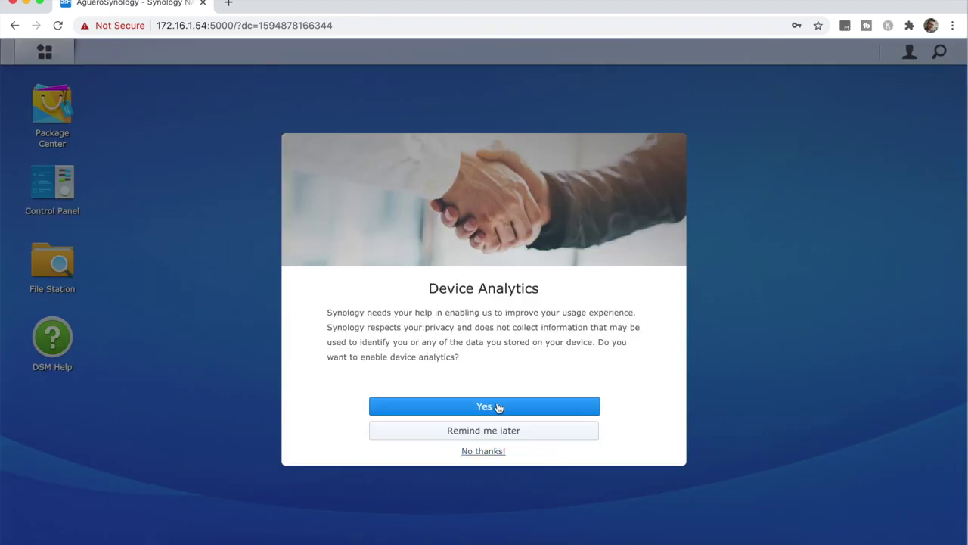
pyautogui.click(503, 408)
pyautogui.click(486, 401)
pyautogui.click(495, 430)
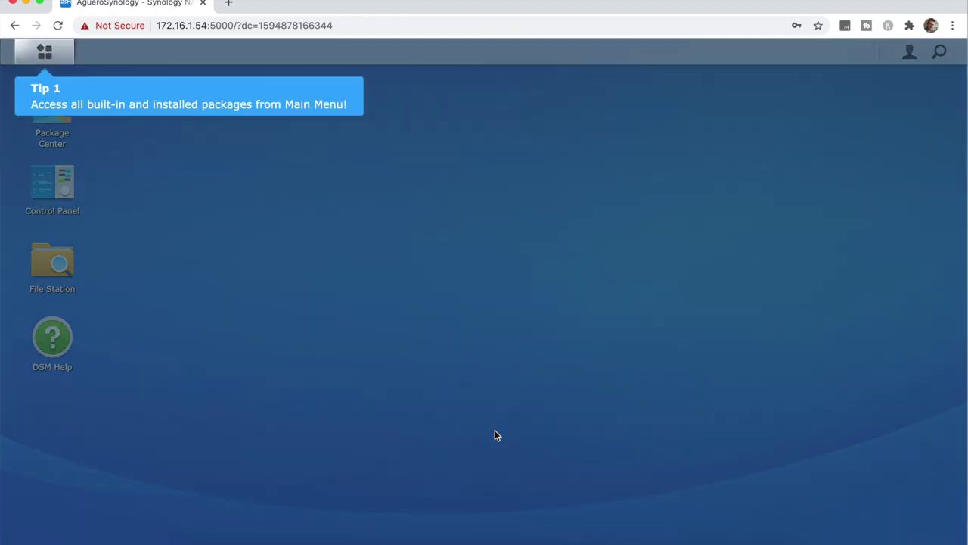
# Step: Go through the guided-tour tips and move the System Health and Resource Monitor widget panel toward the middle of the desktop
pyautogui.click(497, 435)
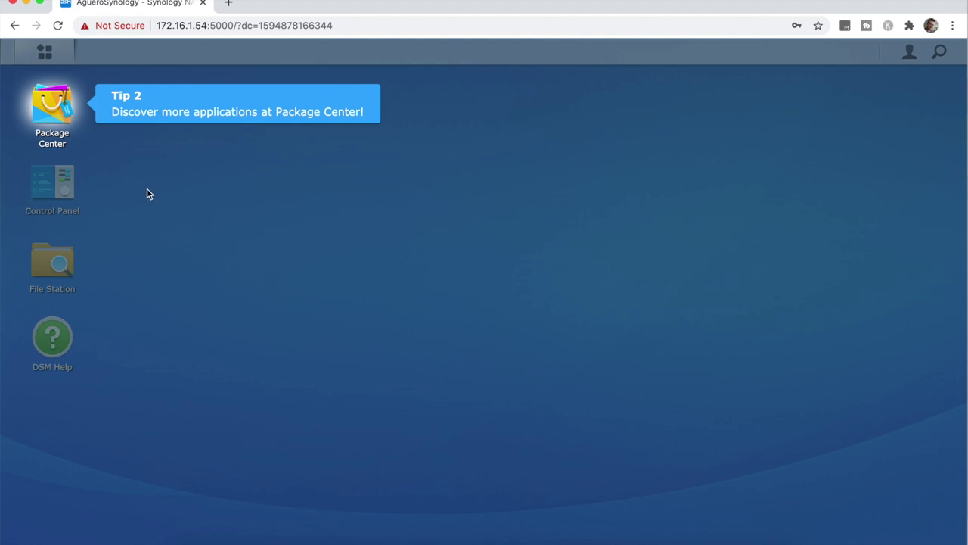
pyautogui.click(252, 205)
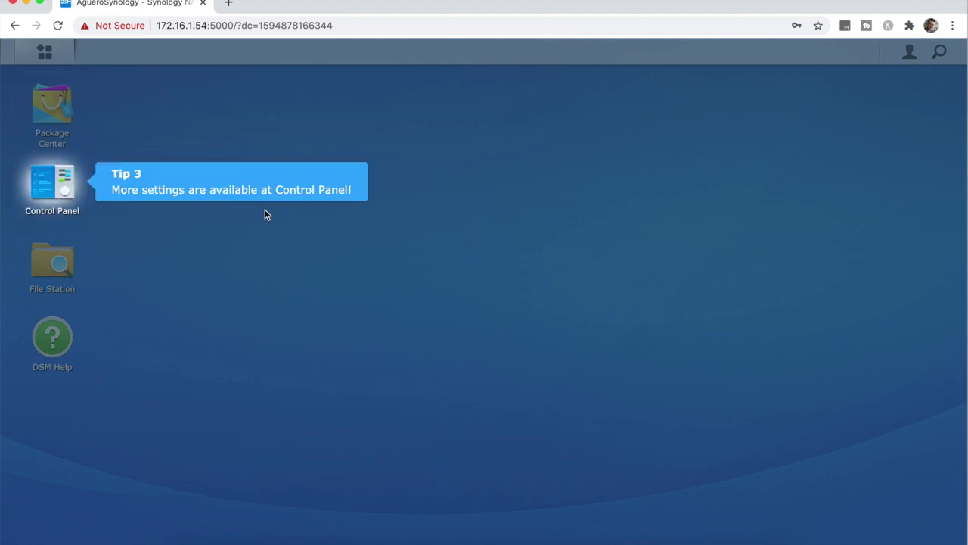
pyautogui.click(270, 248)
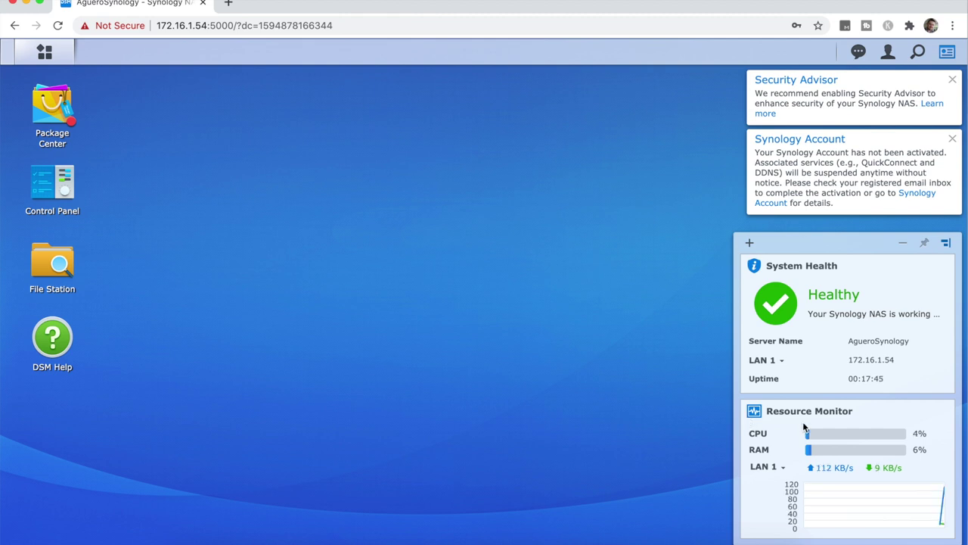
pyautogui.moveTo(844, 244)
pyautogui.mouseDown()
pyautogui.moveTo(554, 255)
pyautogui.moveTo(595, 134)
pyautogui.mouseUp()
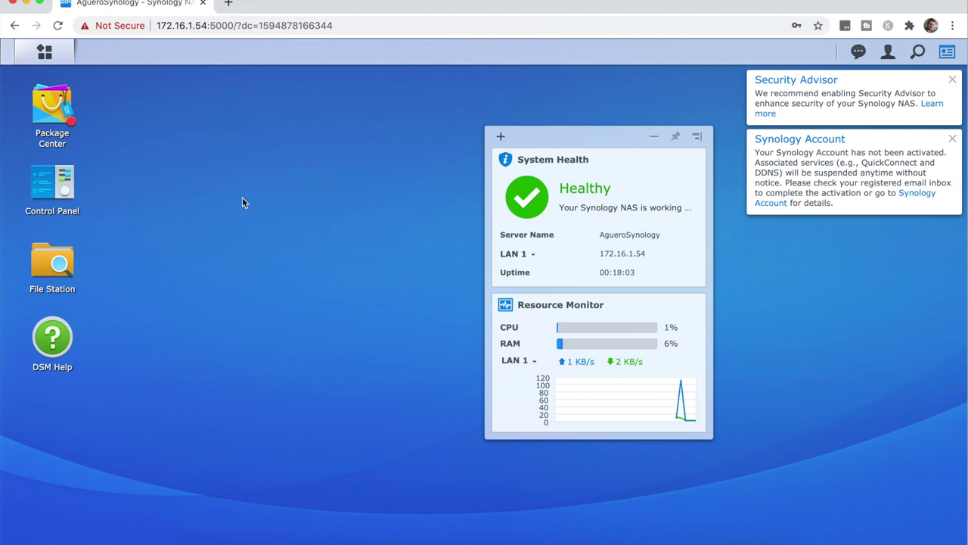
# Step: Open Package Center, acknowledge its Privacy Statement, and browse the list of all available packages
pyautogui.click(54, 112)
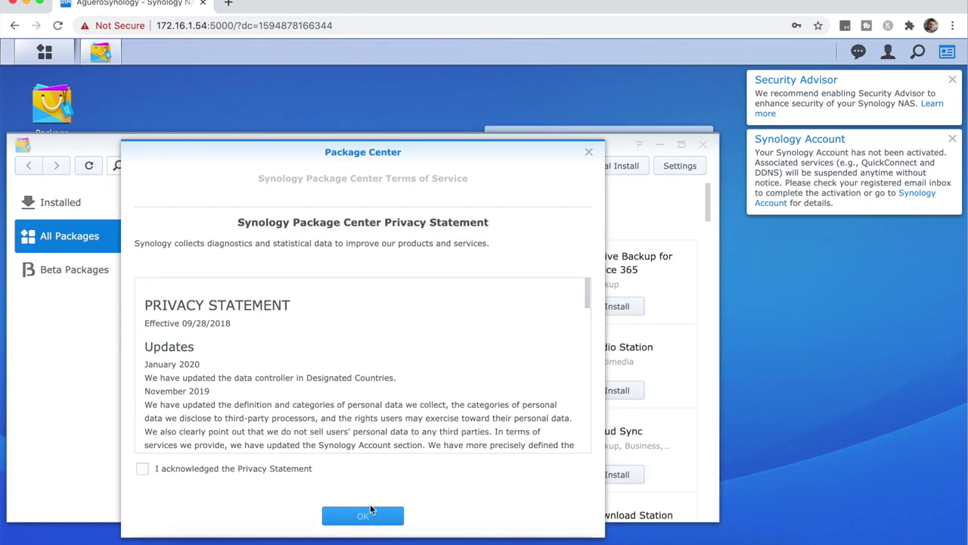
pyautogui.click(250, 469)
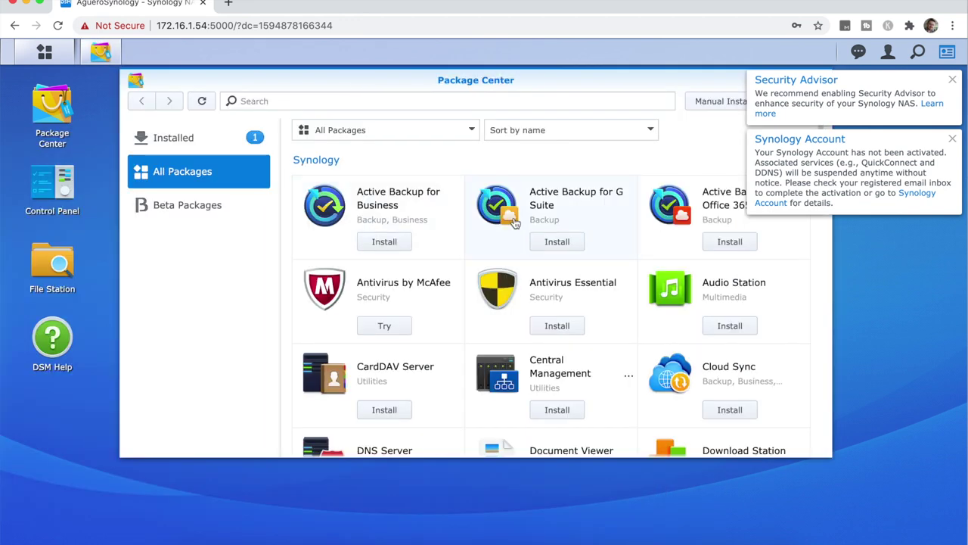
pyautogui.scroll(-15, 525, 310)
pyautogui.scroll(-20, 526, 258)
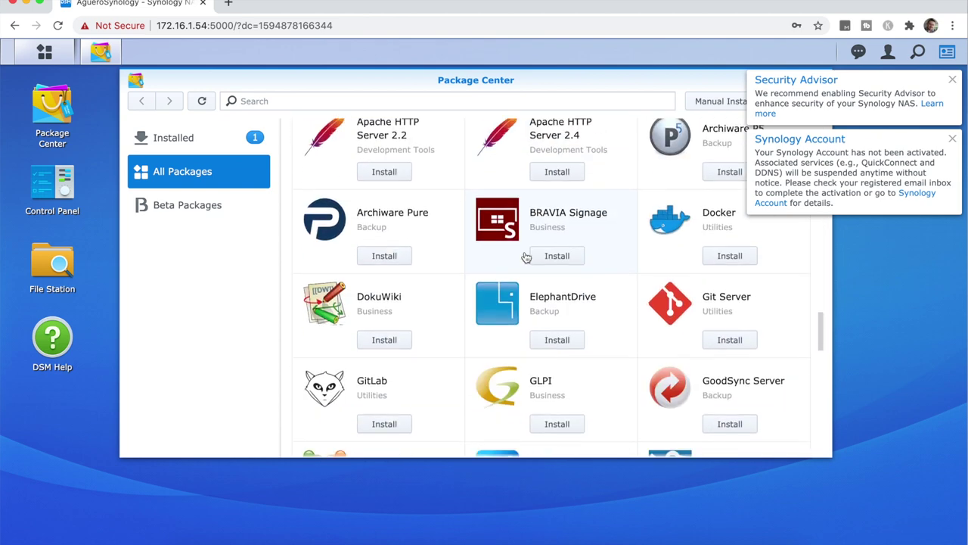
pyautogui.scroll(4, 525, 257)
pyautogui.scroll(20, 525, 258)
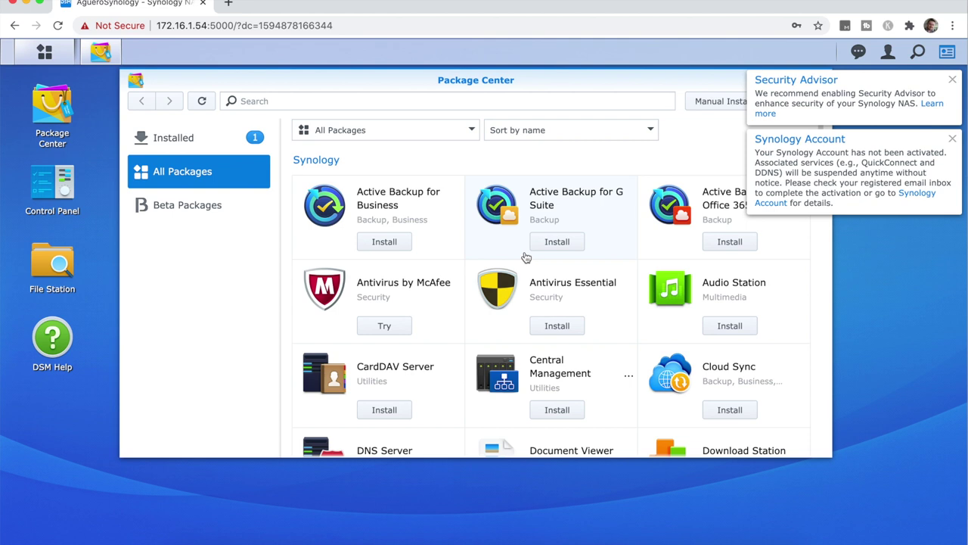
# Step: Look over the applications in the main menu, then open Control Panel and place its window clear of the desktop shortcuts
pyautogui.click(44, 52)
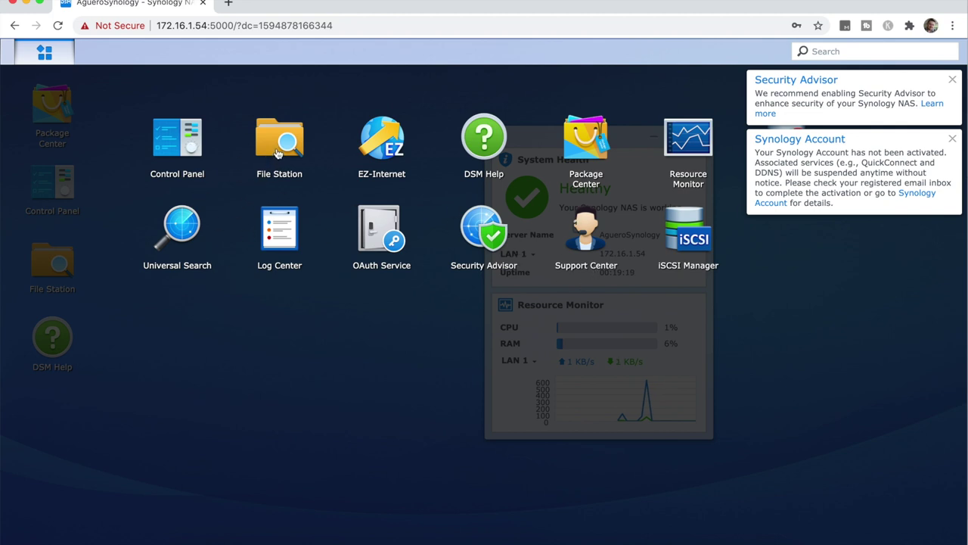
pyautogui.click(143, 333)
pyautogui.click(47, 192)
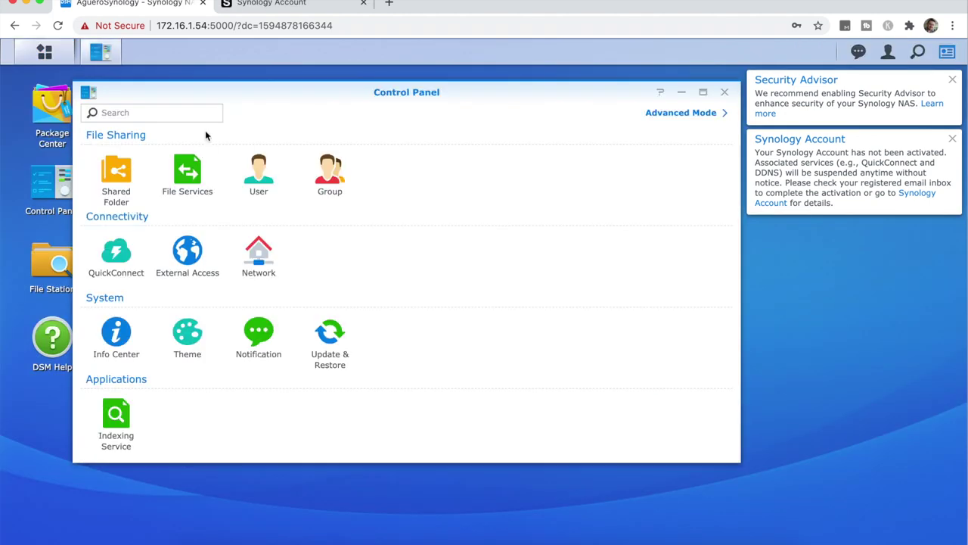
pyautogui.moveTo(212, 87); pyautogui.dragTo(274, 87)
# Step: Review the Shared Folder page and the File Services settings for SMB, rsync and the advanced options
pyautogui.click(190, 180)
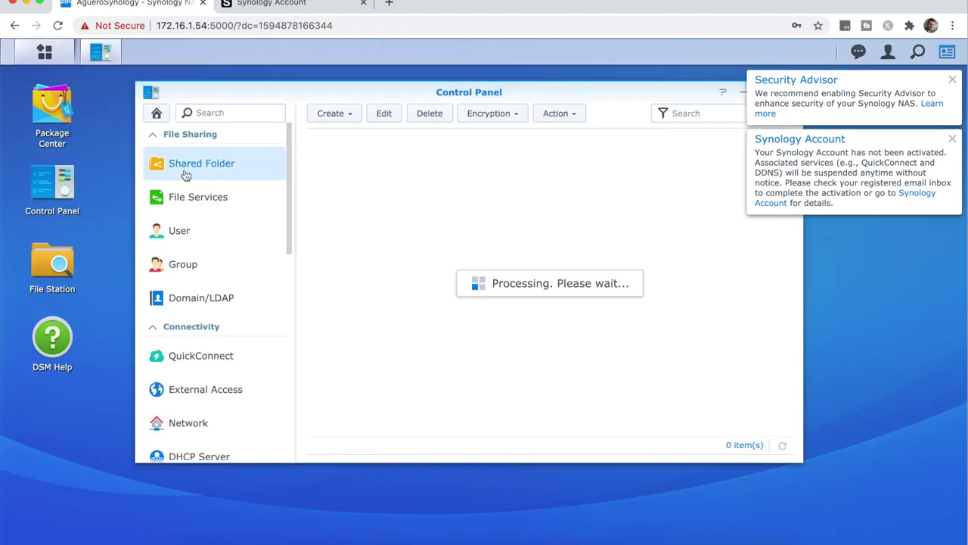
pyautogui.click(221, 200)
pyautogui.click(369, 164)
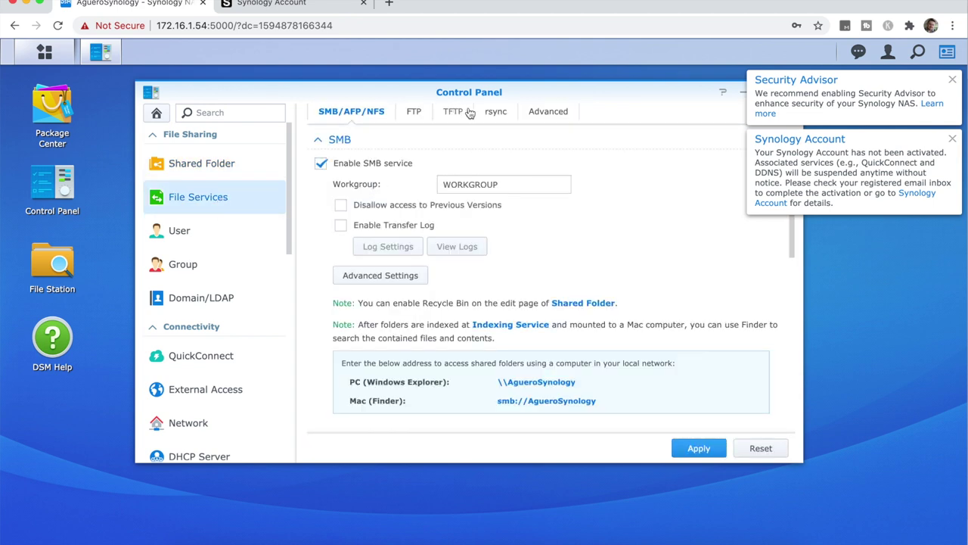
pyautogui.click(498, 113)
pyautogui.click(536, 113)
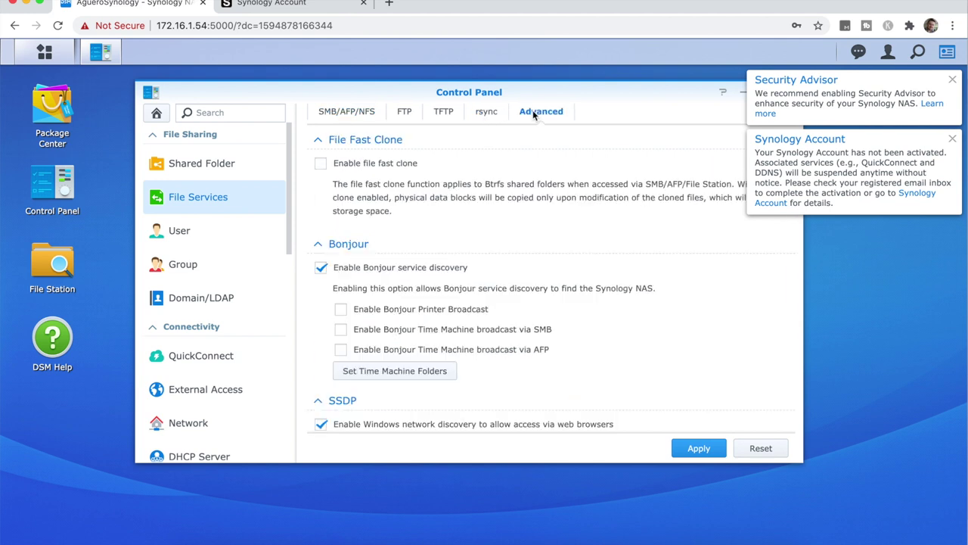
# Step: Review the user accounts, the user groups and the Domain/LDAP settings
pyautogui.click(198, 238)
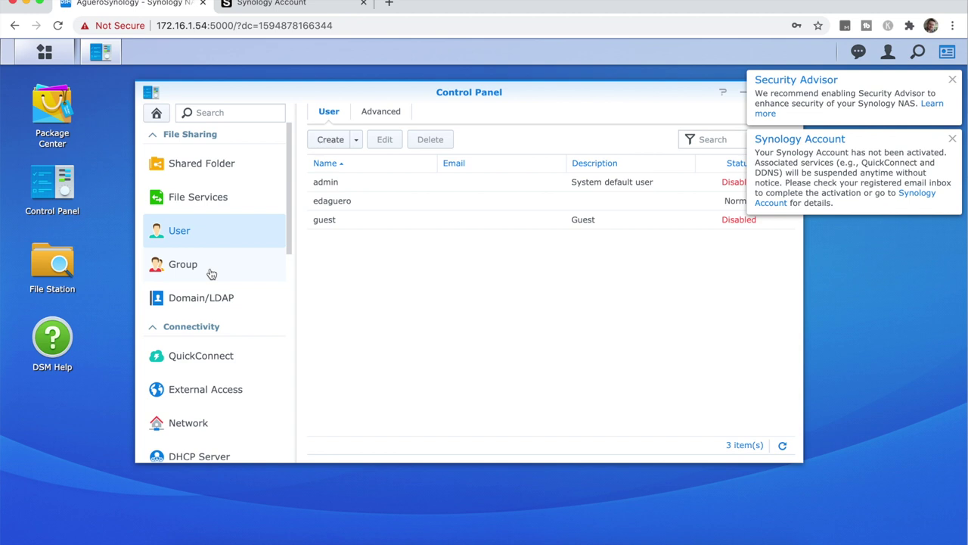
pyautogui.click(217, 277)
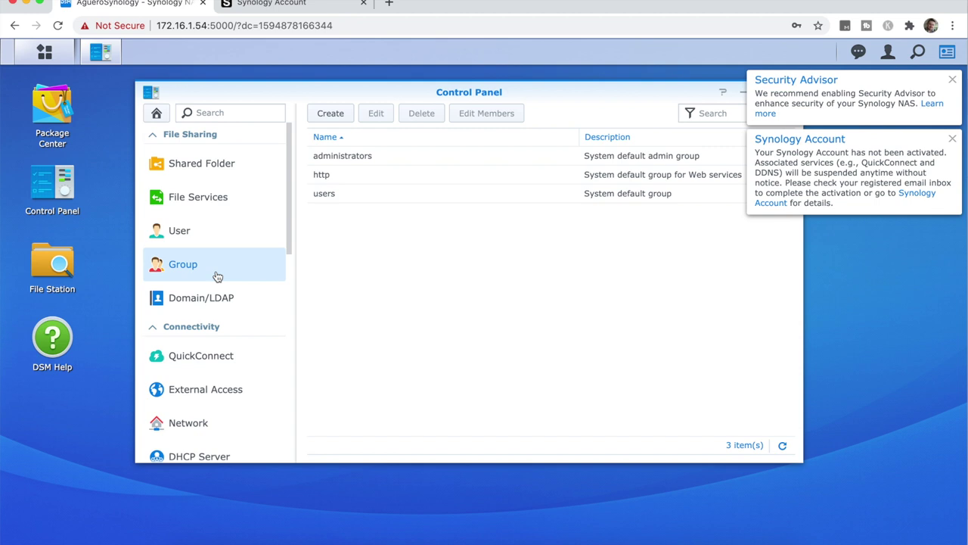
pyautogui.click(211, 305)
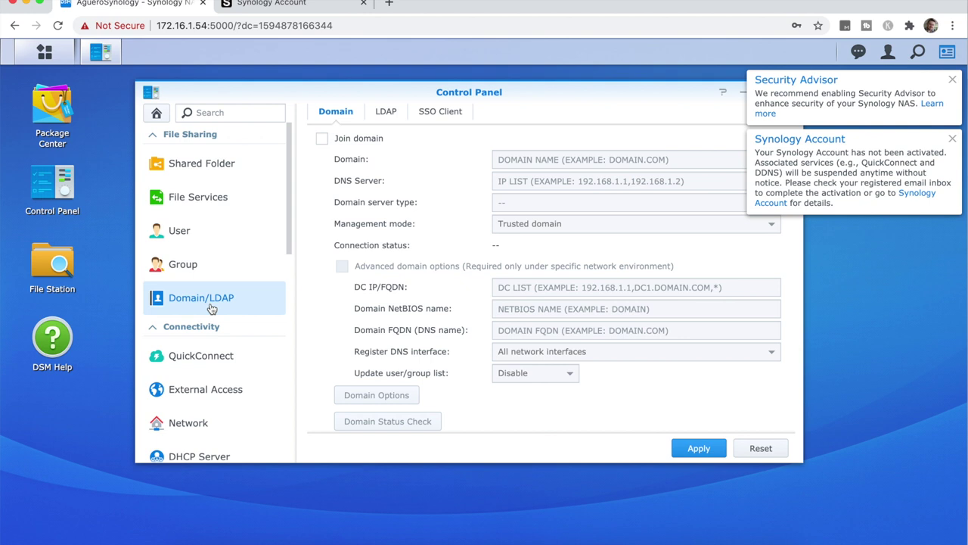
# Step: Review the general network settings and the network interfaces, dismissing the Synology Account and Security Advisor notifications
pyautogui.scroll(-3, 211, 308)
pyautogui.click(211, 301)
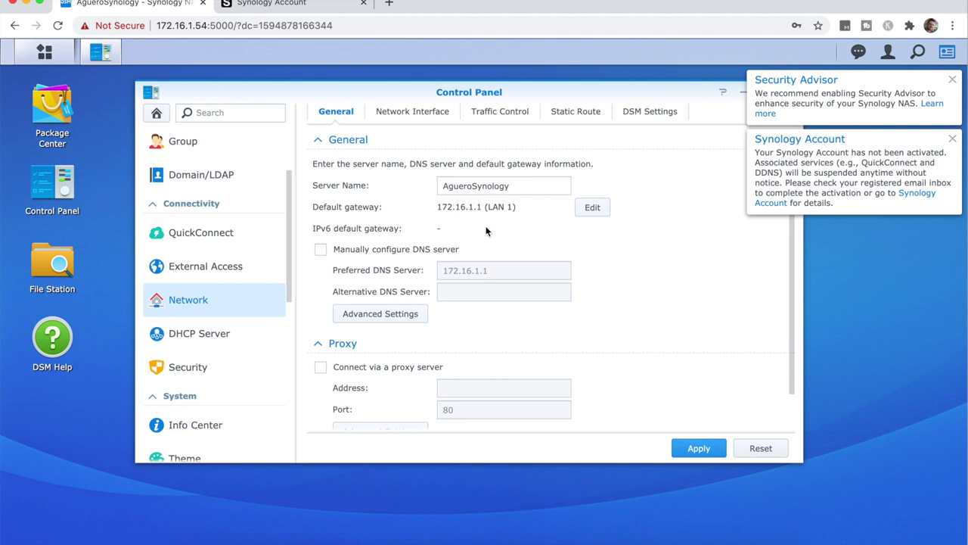
pyautogui.click(405, 115)
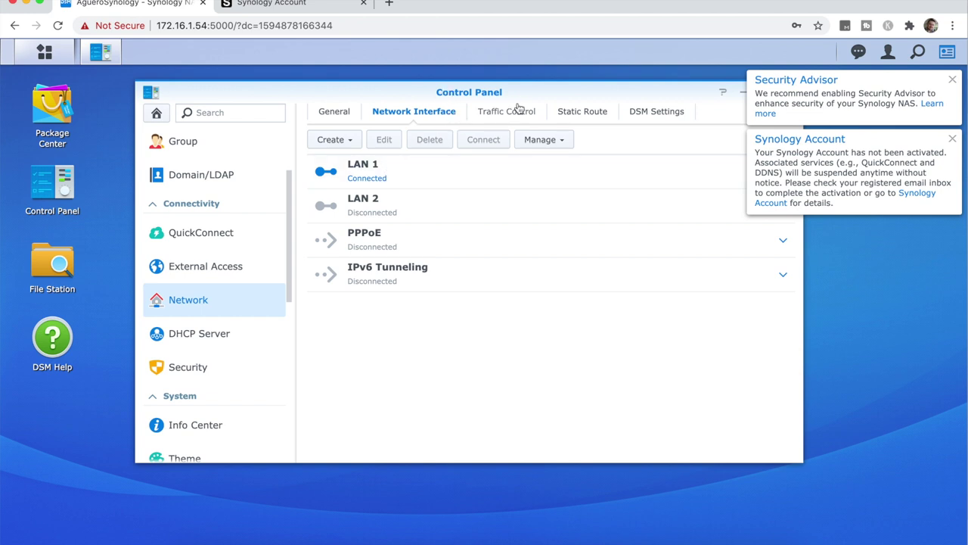
pyautogui.click(952, 140)
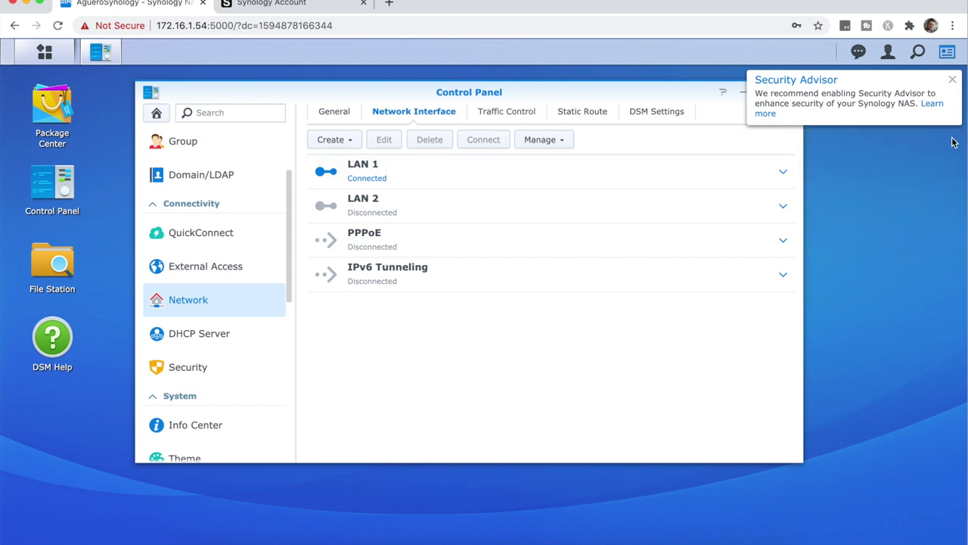
pyautogui.click(952, 80)
# Step: Expand the LAN 1 connection details and open the interface's settings for editing
pyautogui.click(784, 174)
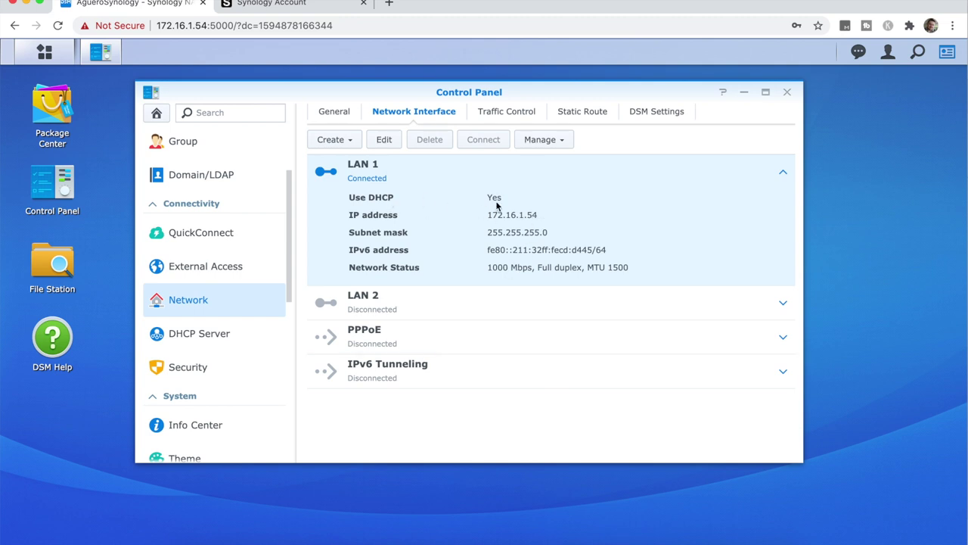
pyautogui.click(393, 148)
pyautogui.click(297, 153)
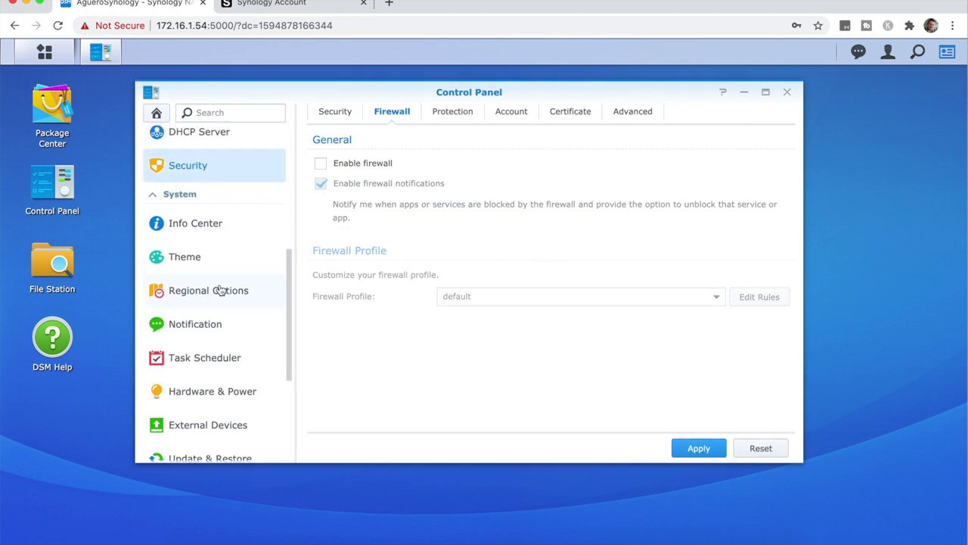
# Step: Review the Info Center's general system details, its volume and hard disk storage information, and the list of services
pyautogui.scroll(1, 212, 282)
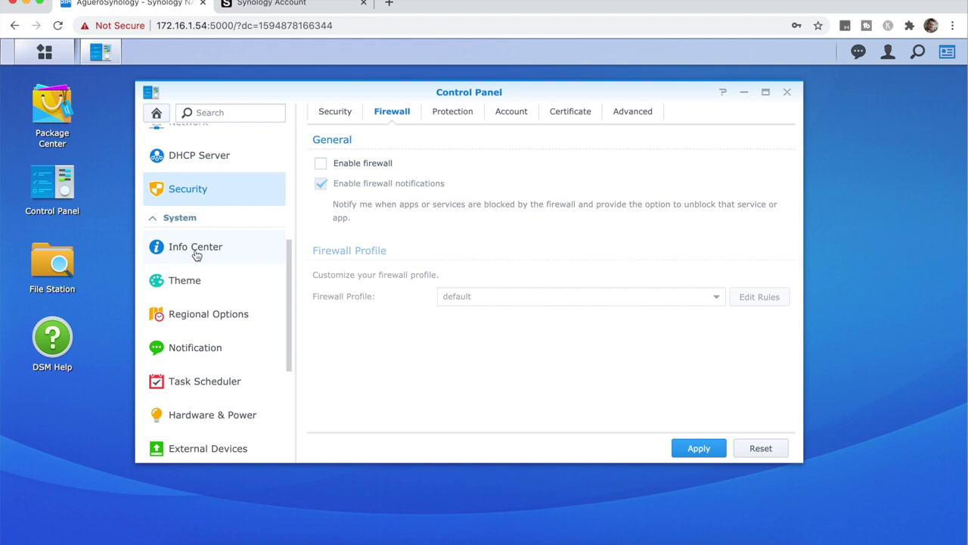
pyautogui.click(195, 255)
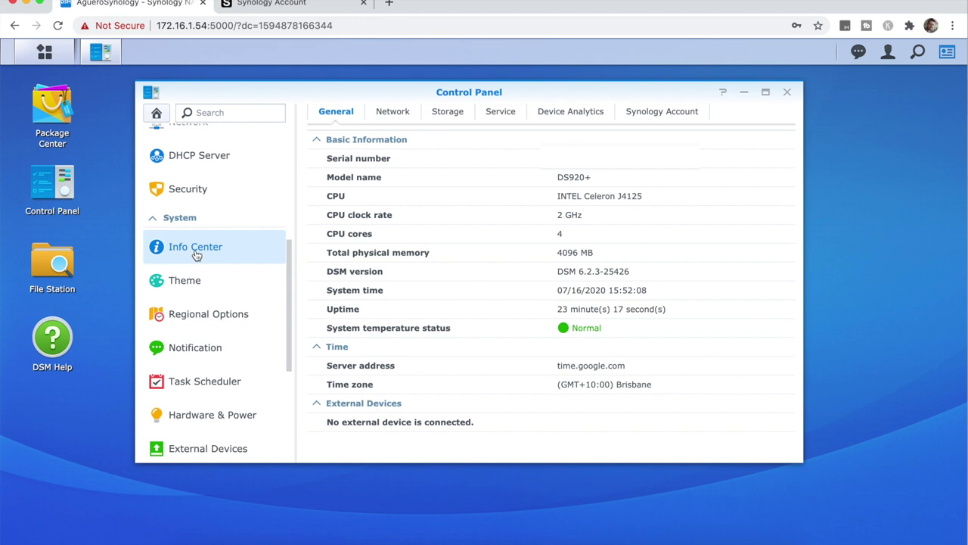
pyautogui.click(445, 111)
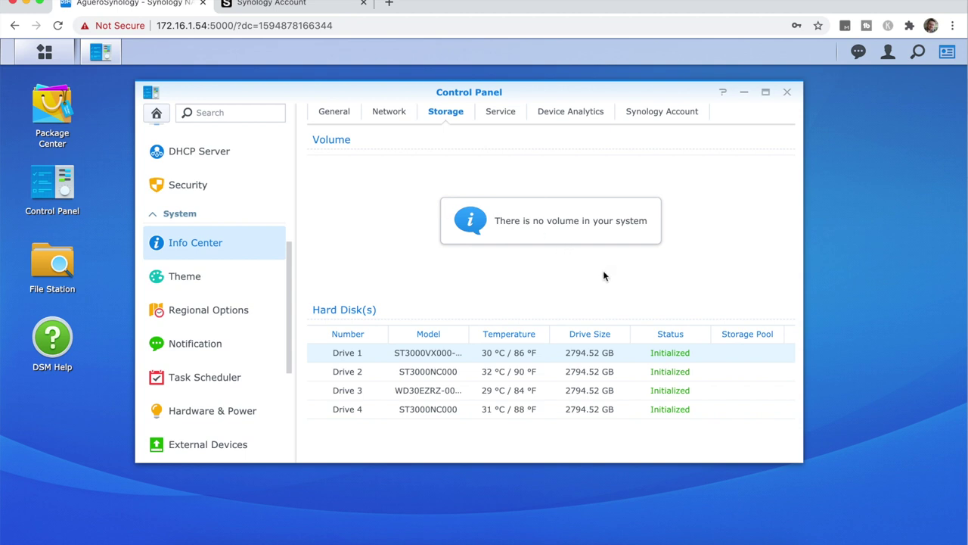
pyautogui.click(500, 112)
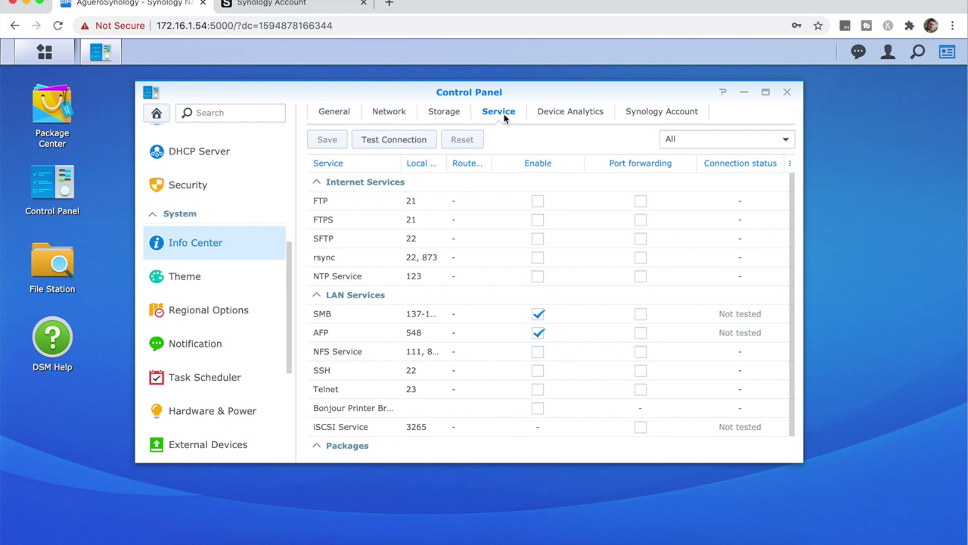
# Step: Try switching on the FTP, SFTP and rsync services, clearing each one again
pyautogui.click(538, 202)
pyautogui.click(540, 201)
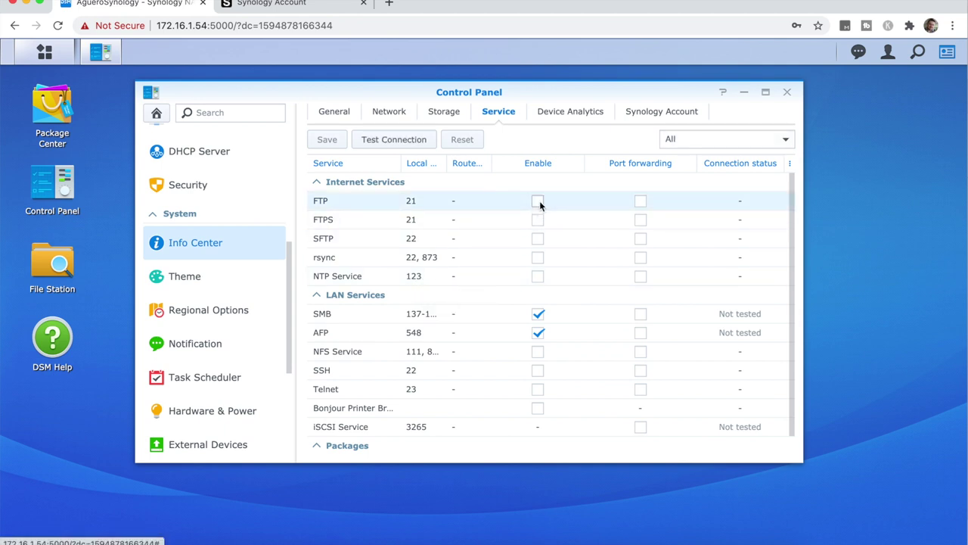
pyautogui.click(537, 239)
pyautogui.click(537, 239)
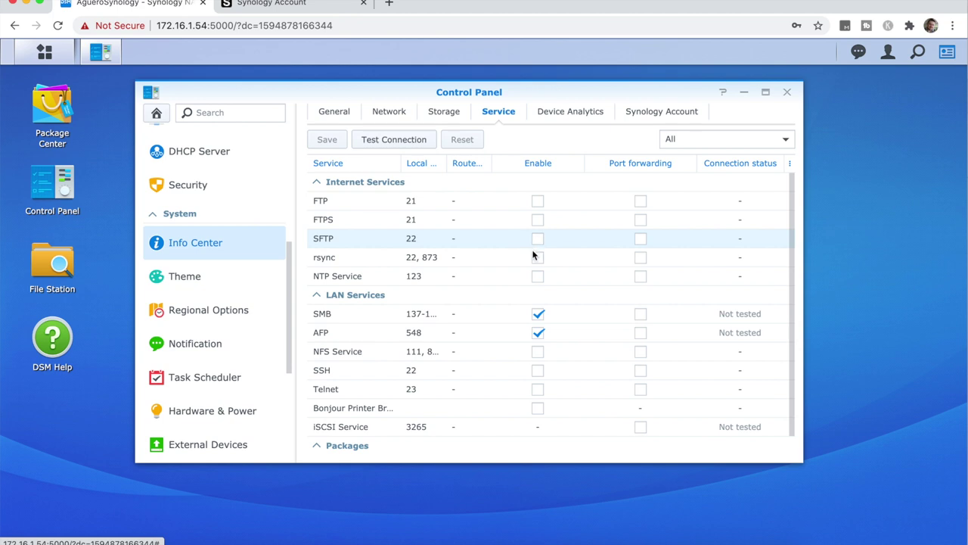
pyautogui.click(537, 257)
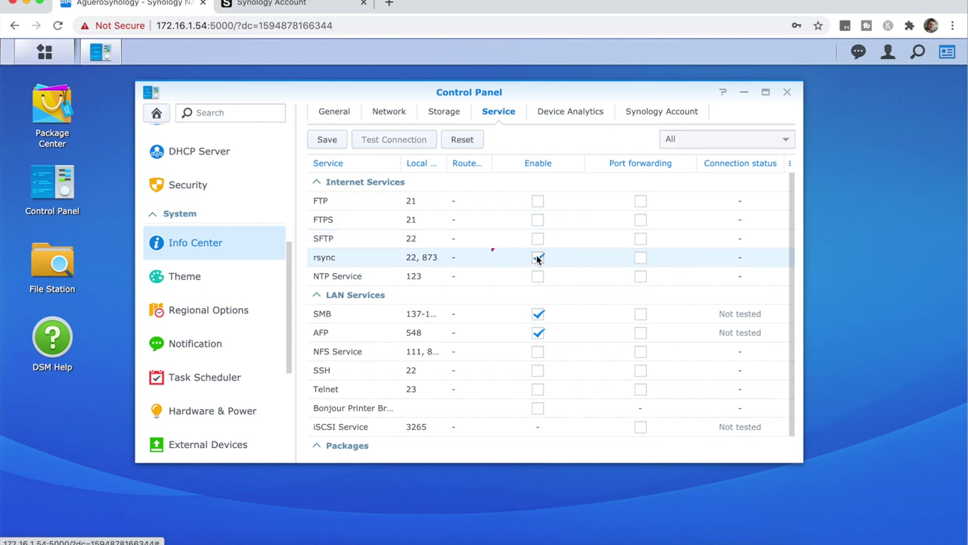
pyautogui.click(537, 257)
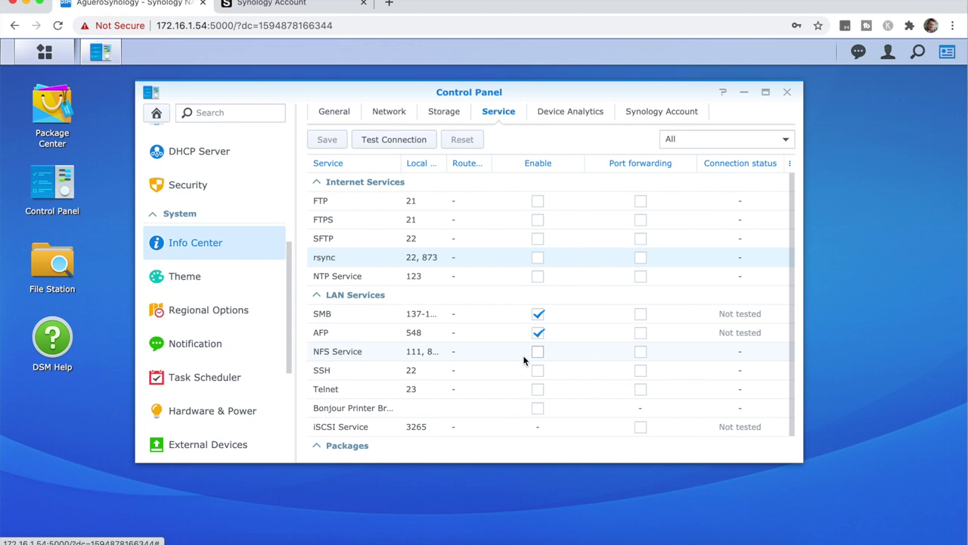
# Step: Review the theme's login style settings and look through the remaining Control Panel categories
pyautogui.scroll(-1, 524, 360)
pyautogui.click(218, 167)
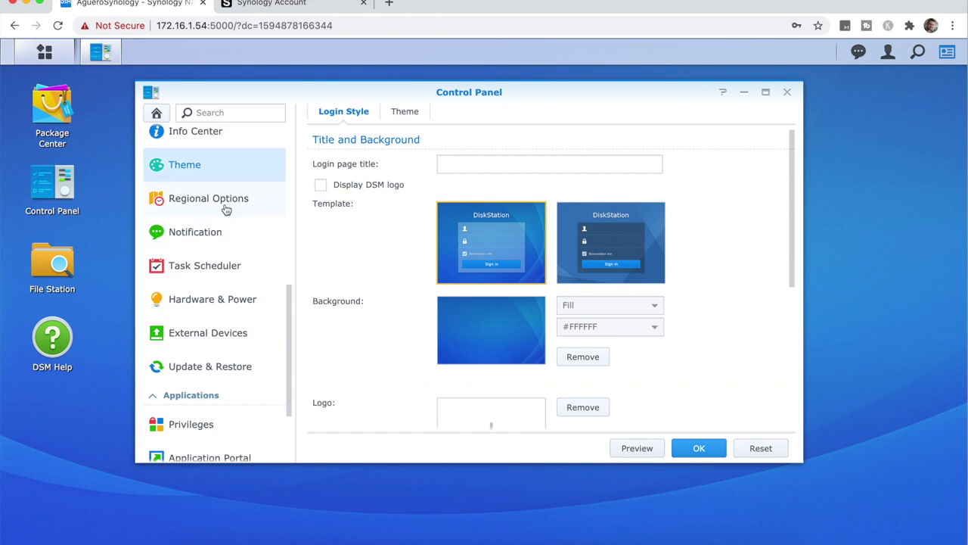
pyautogui.scroll(-3, 232, 271)
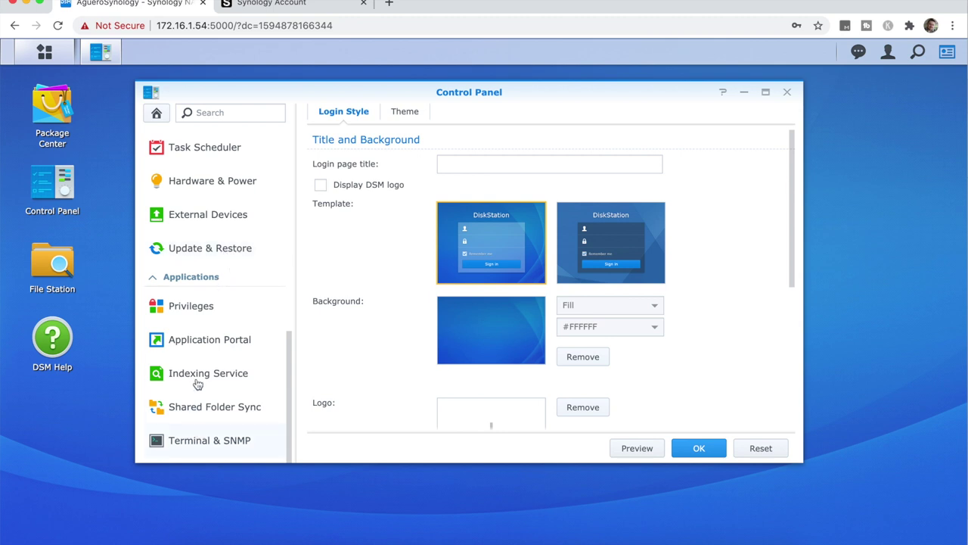
pyautogui.scroll(1, 219, 370)
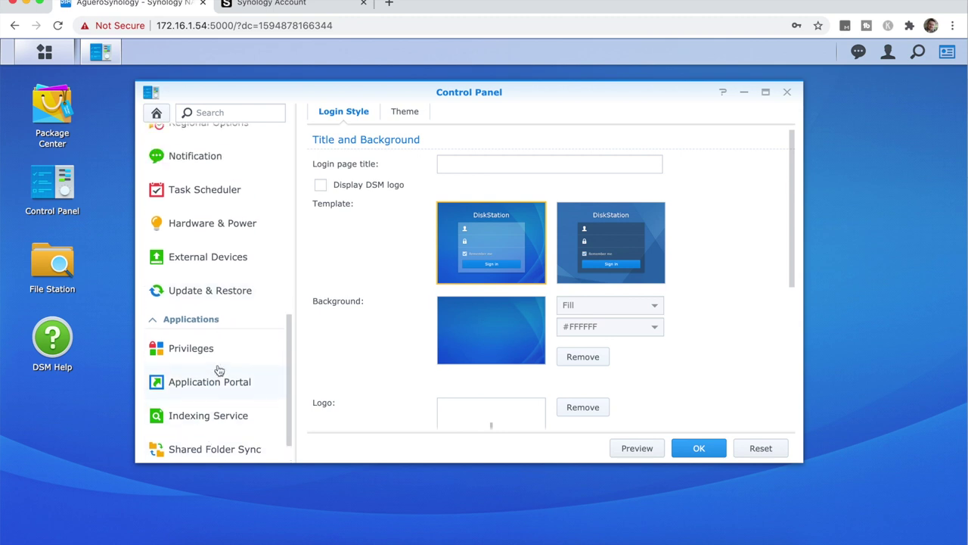
pyautogui.scroll(10, 218, 370)
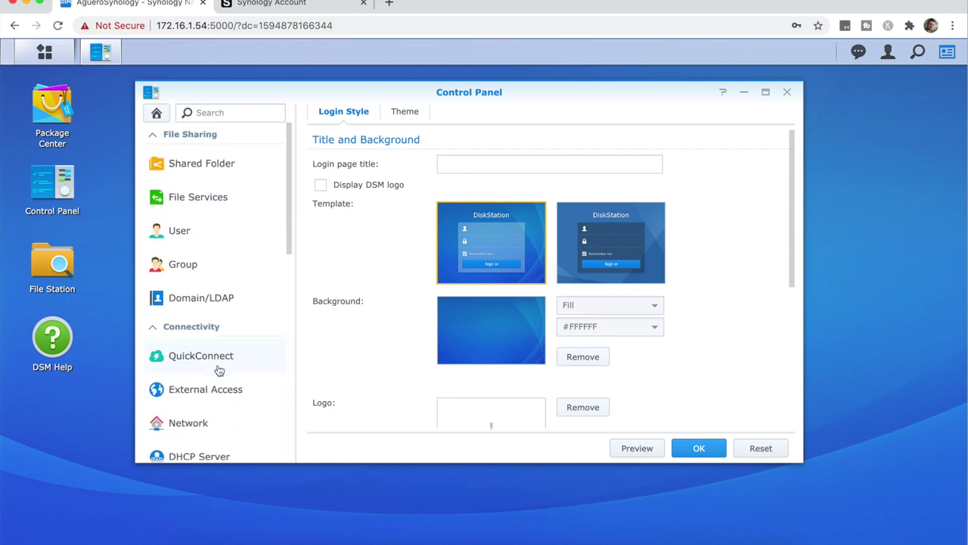
pyautogui.scroll(-2, 225, 288)
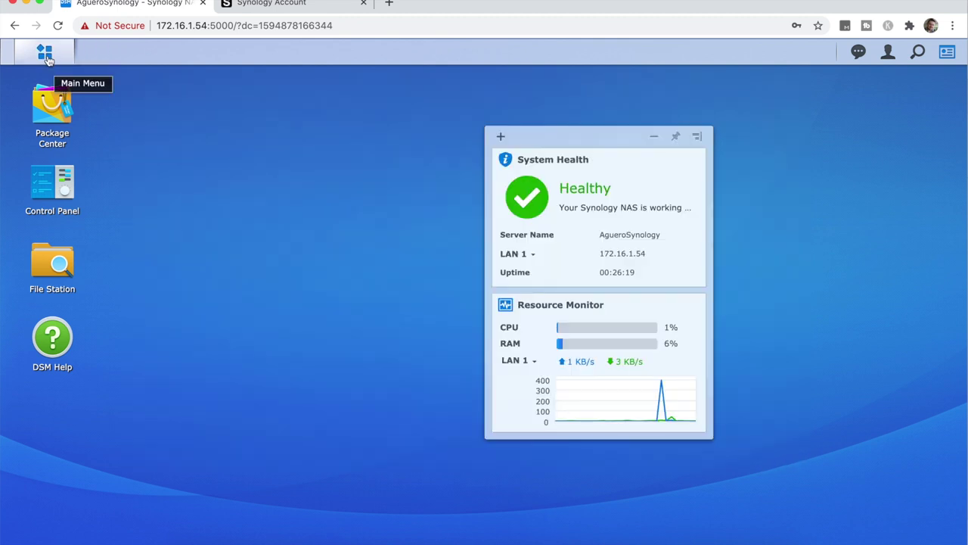
# Step: Open Storage Manager and review the storage overview, the list of installed drives and the details of Drive 1
pyautogui.click(45, 53)
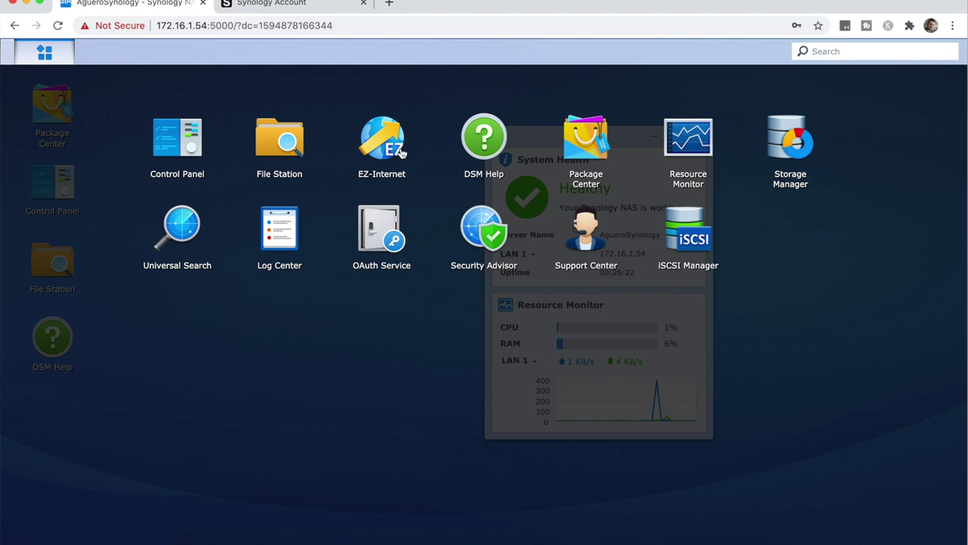
pyautogui.click(790, 136)
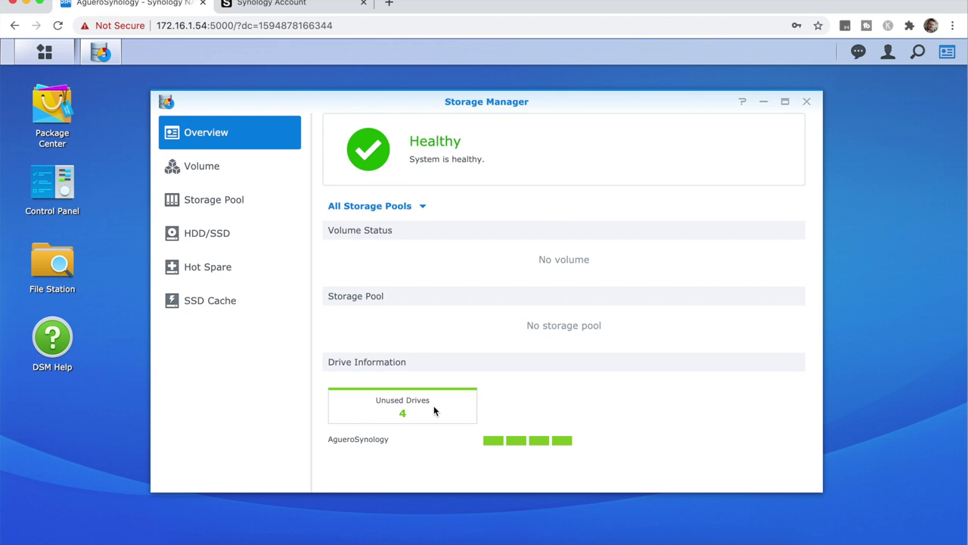
pyautogui.click(215, 235)
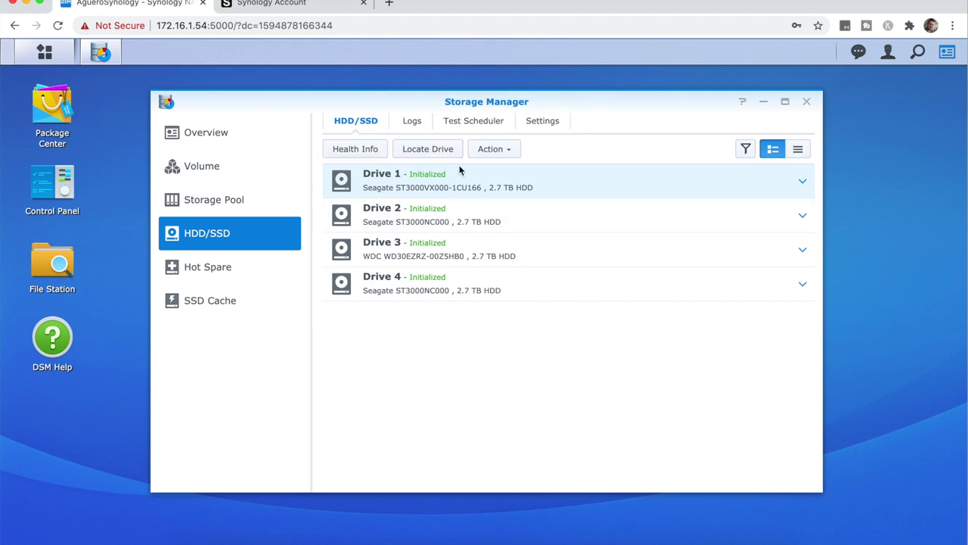
pyautogui.click(801, 183)
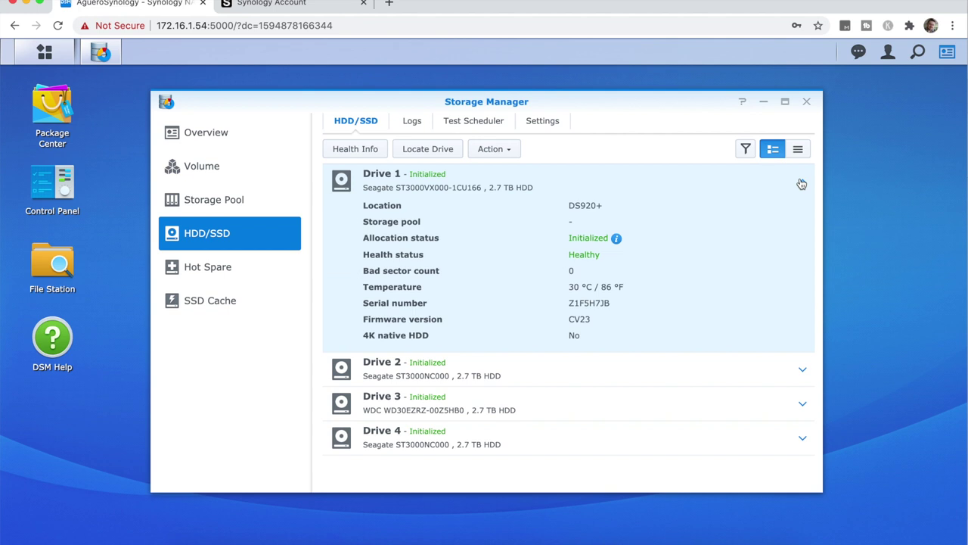
# Step: Start creating a volume in Custom mode on a new storage pool of the Better performance type
pyautogui.click(227, 170)
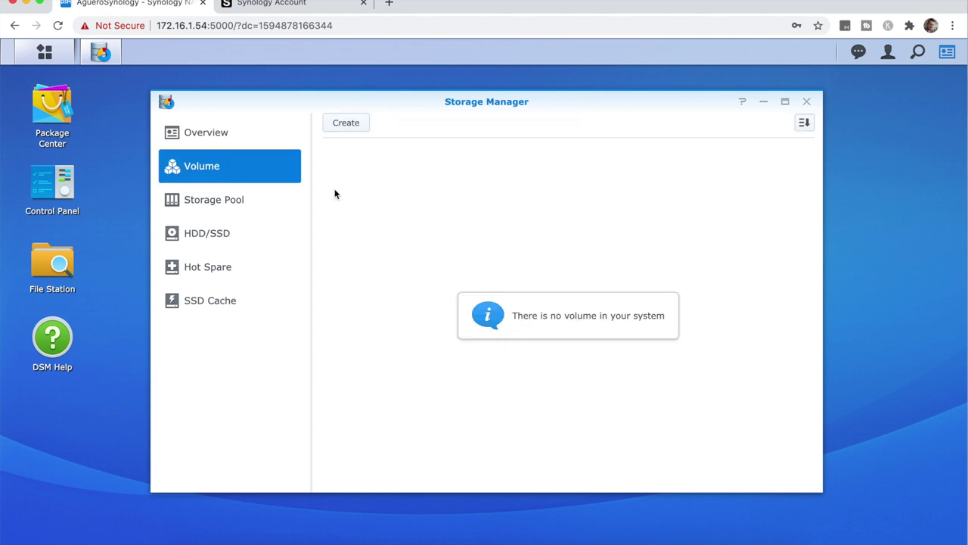
pyautogui.click(357, 124)
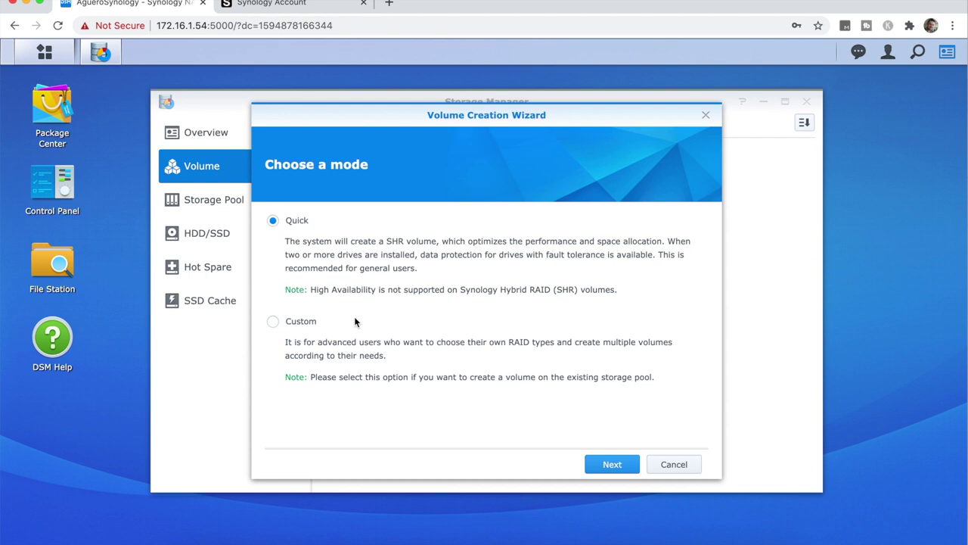
pyautogui.click(272, 321)
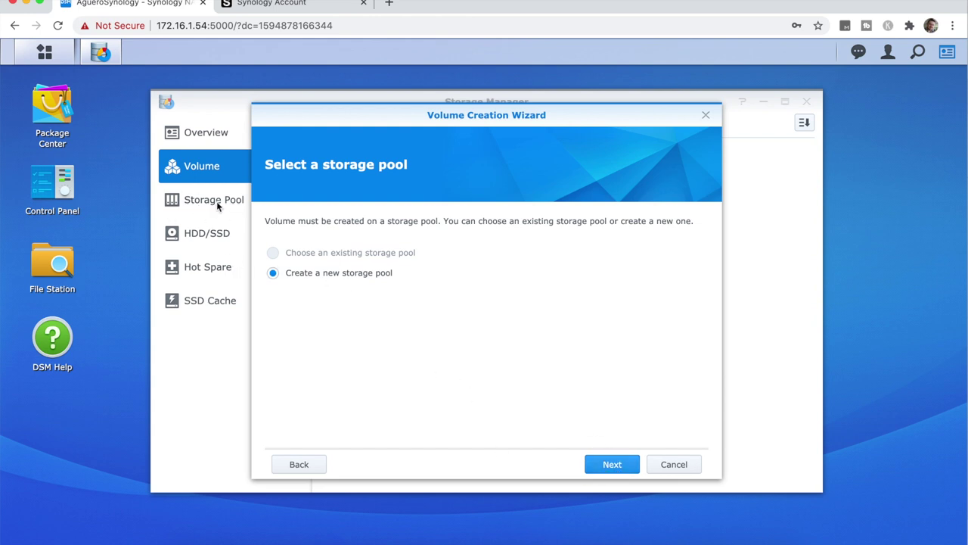
pyautogui.click(613, 457)
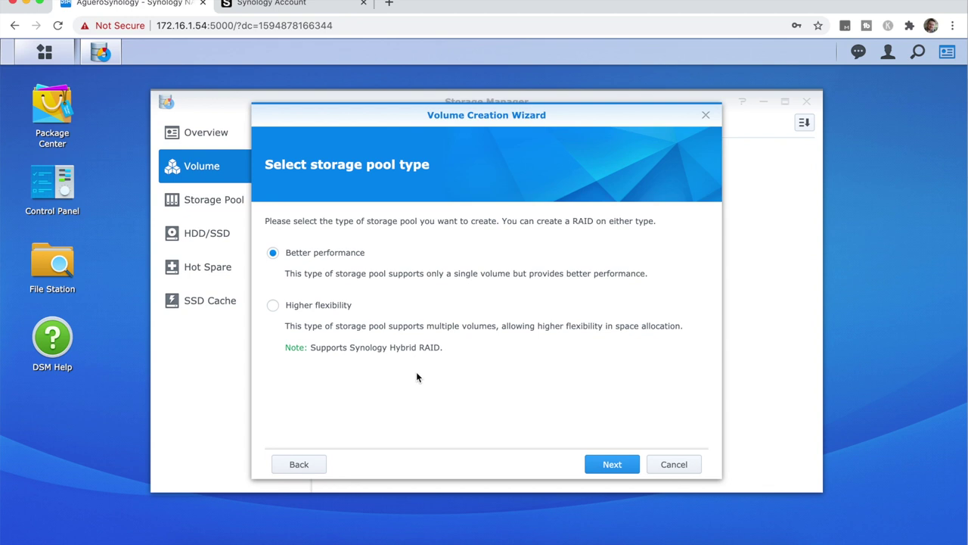
pyautogui.press('Return')
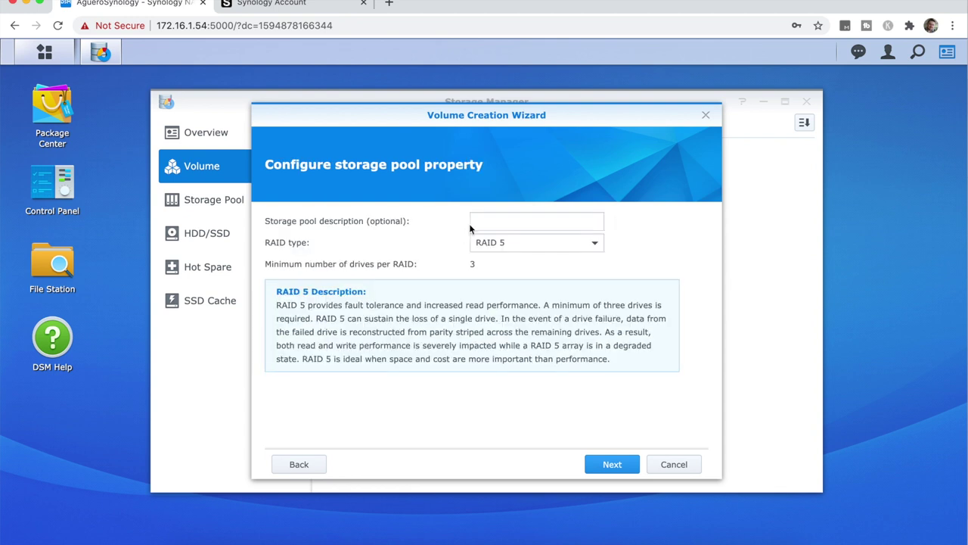
# Step: Describe the storage pool as Pool01 and set its RAID type to RAID 5
pyautogui.click(525, 221)
pyautogui.write('Pool9')
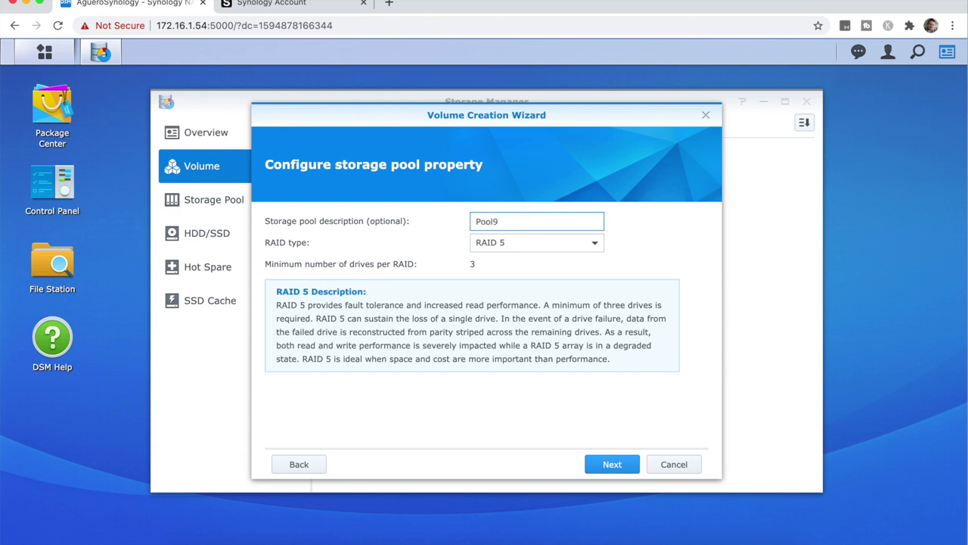
pyautogui.press('BackSpace')
pyautogui.write('01')
pyautogui.click(534, 243)
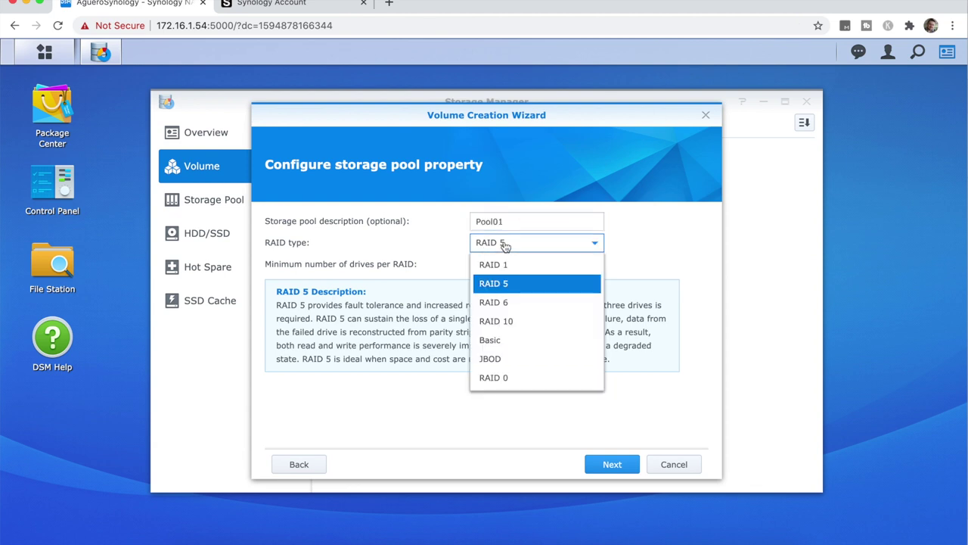
pyautogui.click(528, 288)
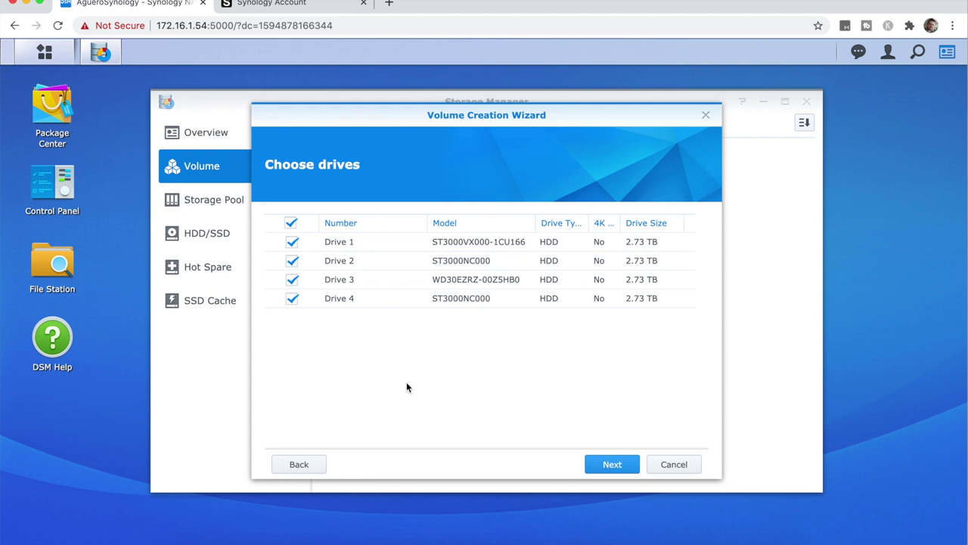
# Step: Use Drives 1 to 4 for the pool, accept erasing their data, and choose the Btrfs file system
pyautogui.click(619, 466)
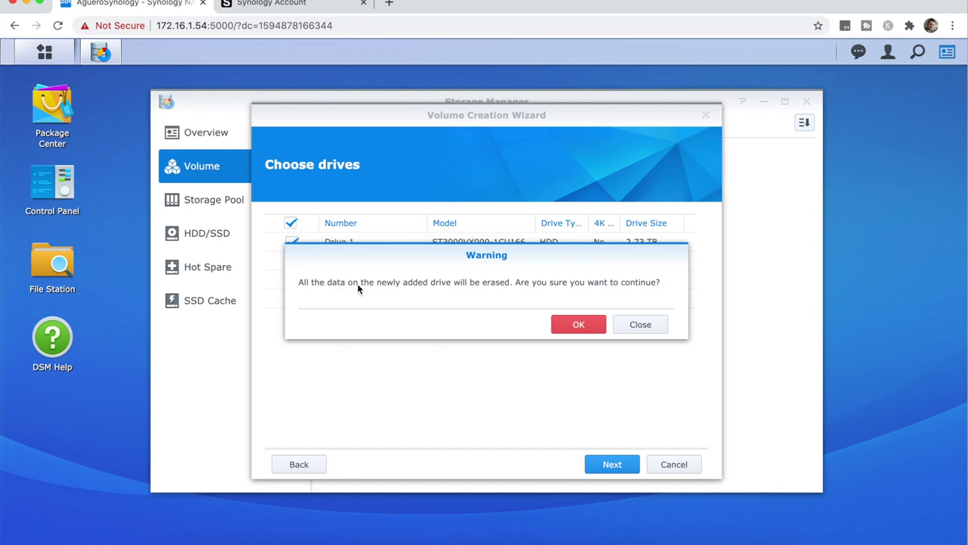
pyautogui.click(579, 326)
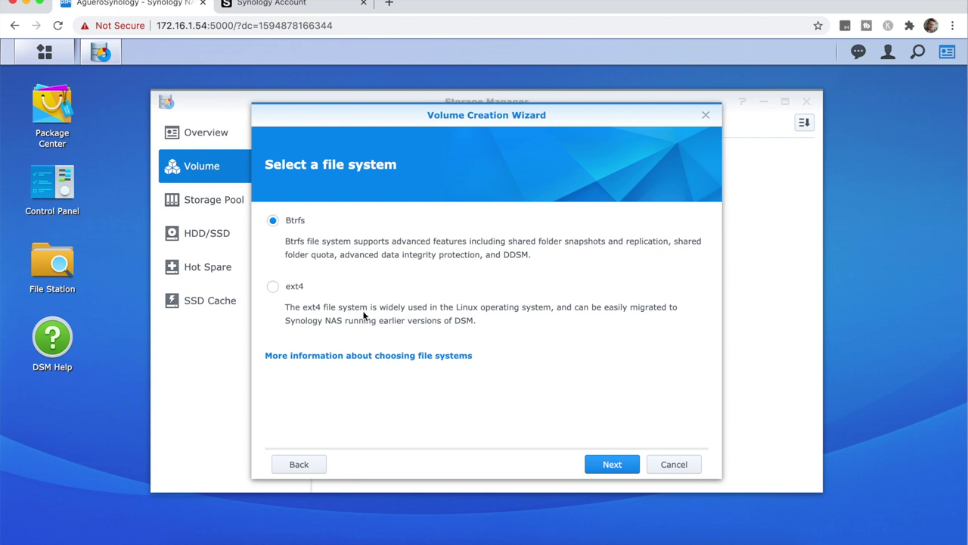
pyautogui.click(613, 465)
# Step: Give the volume the description "This is the primary SP" and apply the settings to create it
pyautogui.click(431, 242)
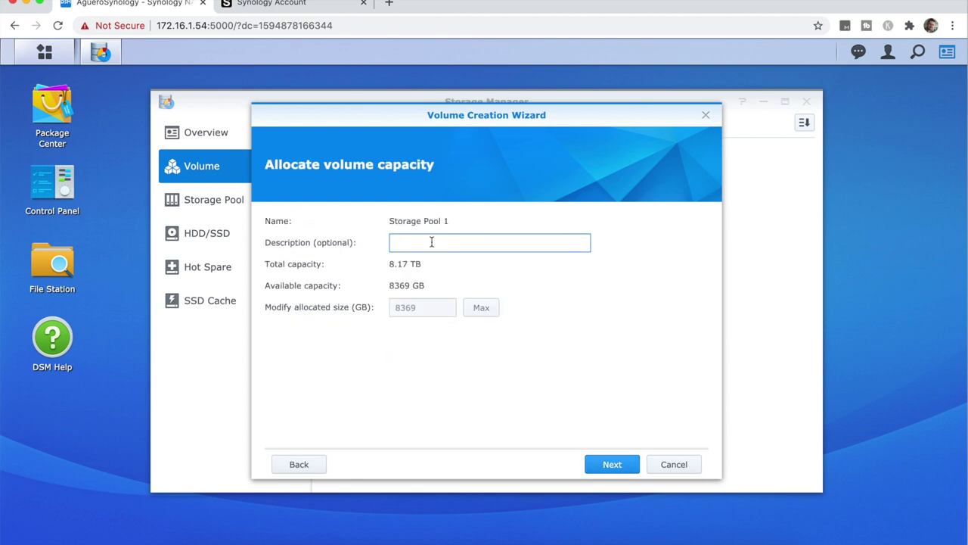
pyautogui.write('This is the primaryt SP')
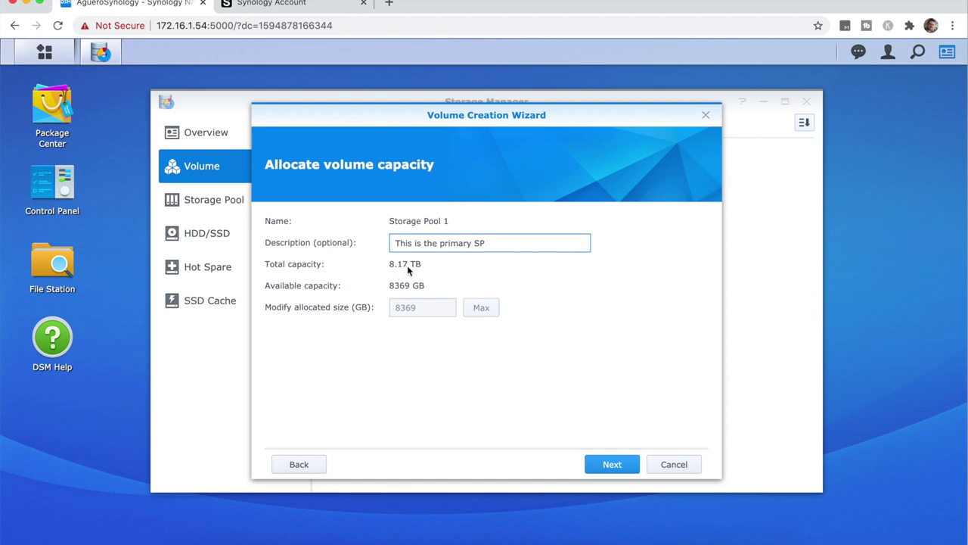
pyautogui.press('Return')
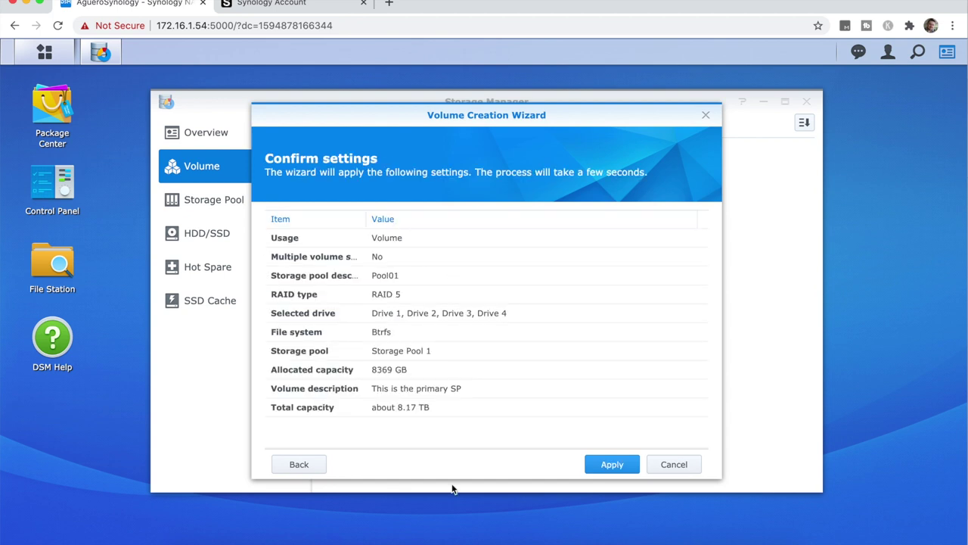
pyautogui.click(617, 464)
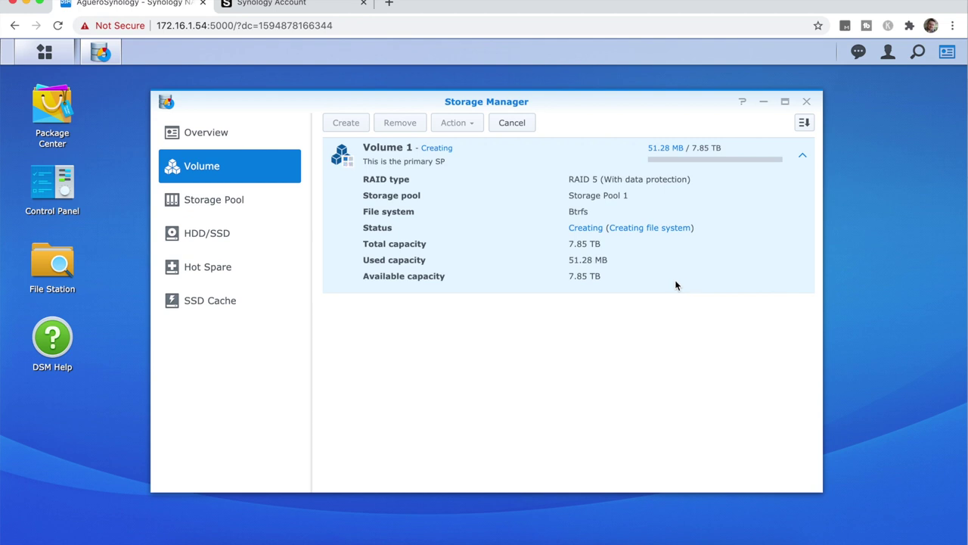
# Step: Review the new storage pool's status, drive information, hot spare drives and storage allocation
pyautogui.click(218, 200)
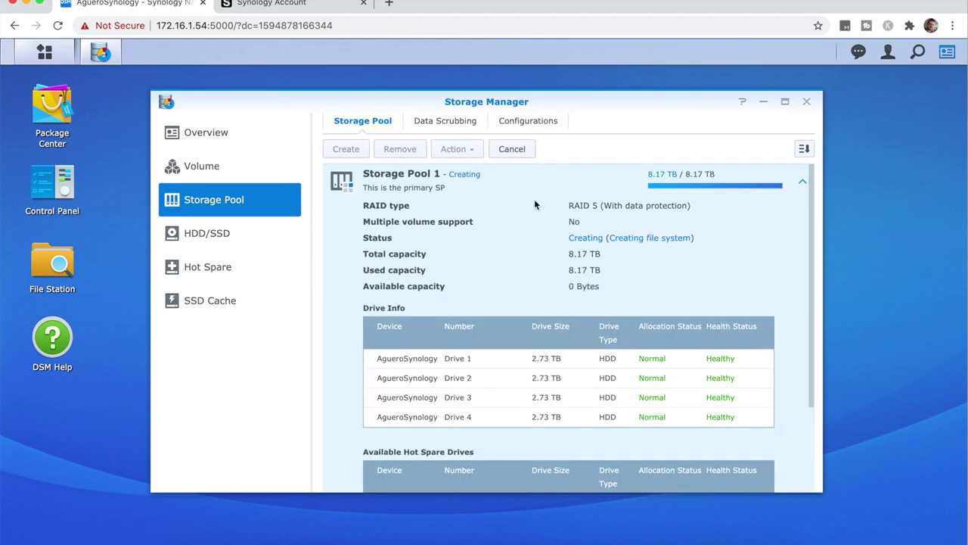
pyautogui.scroll(-3, 544, 330)
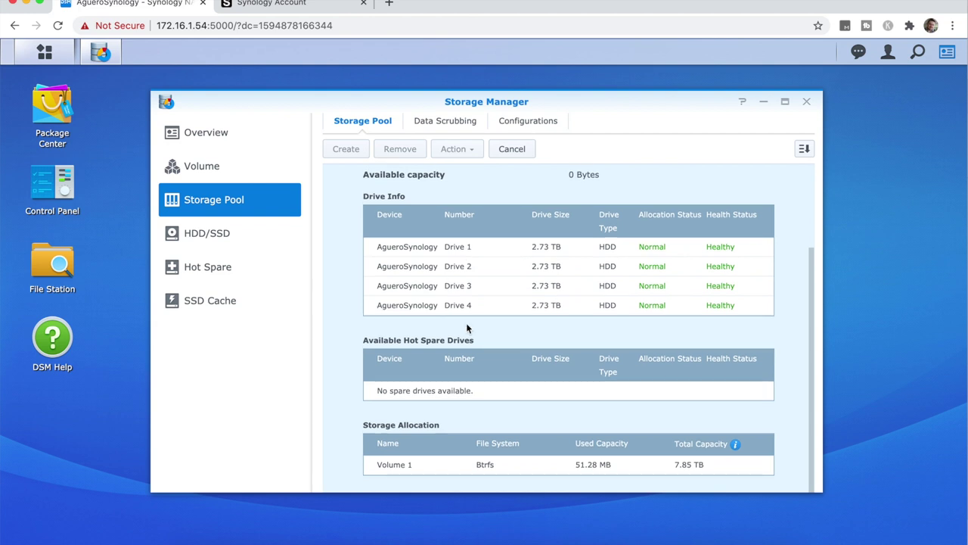
pyautogui.scroll(3, 526, 300)
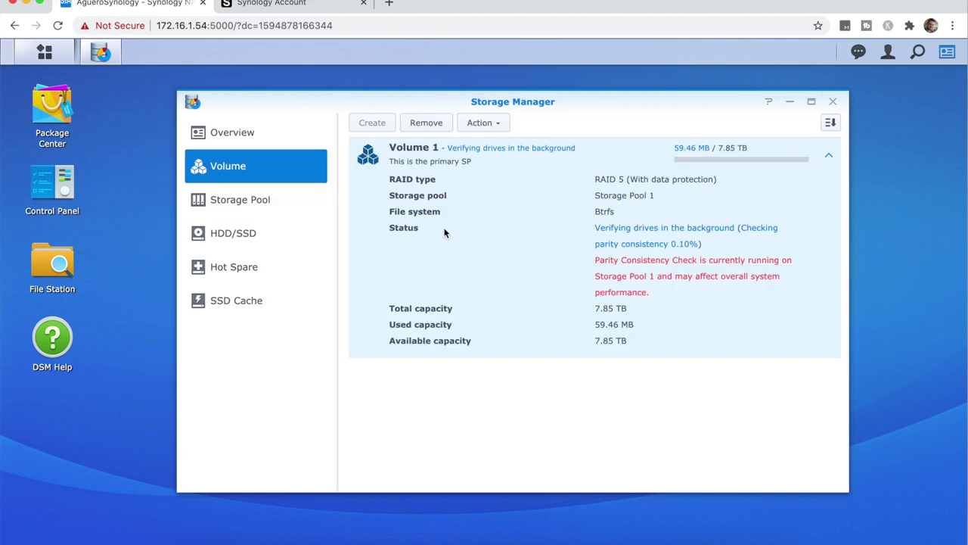
# Step: Open the Control Panel's File Services and review the SMB, AFP and NFS settings and access addresses
pyautogui.click(55, 185)
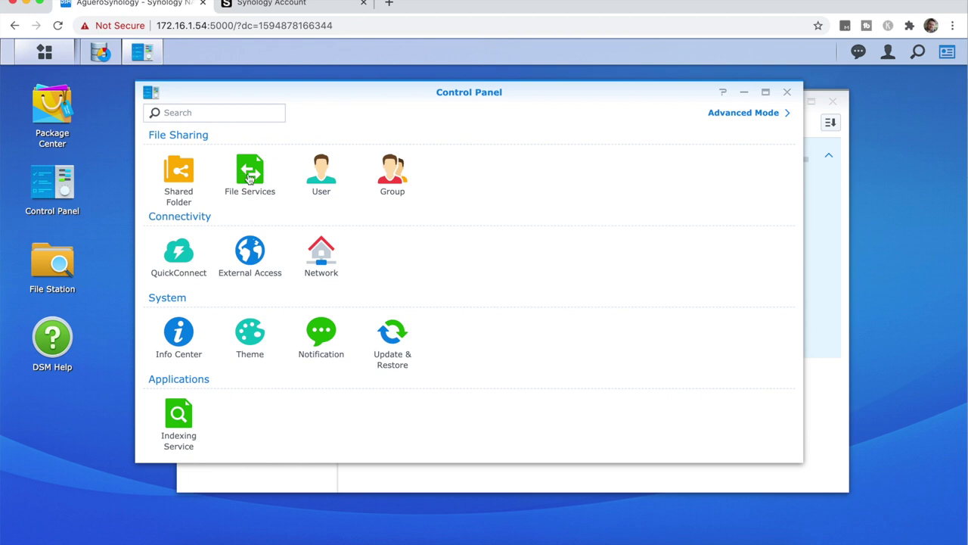
pyautogui.click(251, 171)
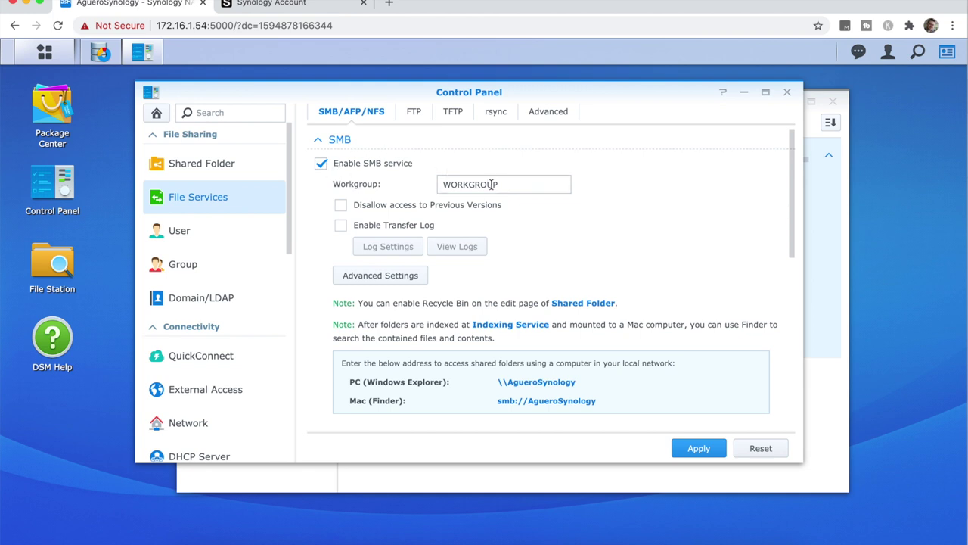
pyautogui.scroll(-2, 506, 205)
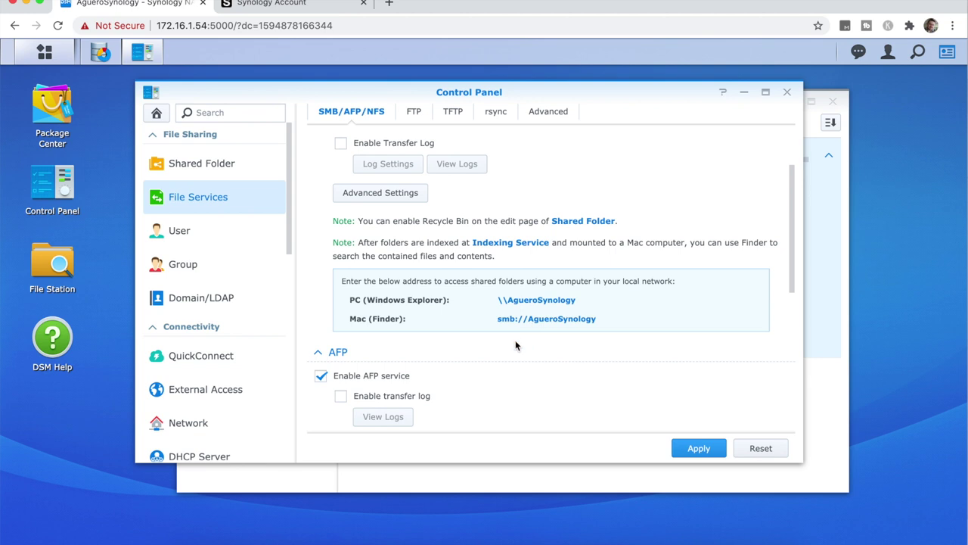
pyautogui.scroll(-3, 484, 321)
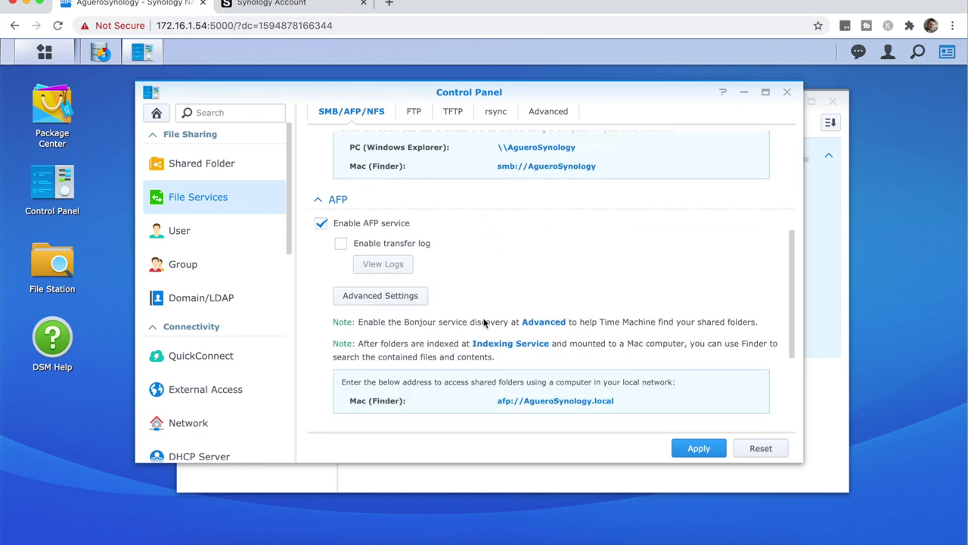
pyautogui.scroll(-1, 485, 322)
pyautogui.scroll(-2, 497, 304)
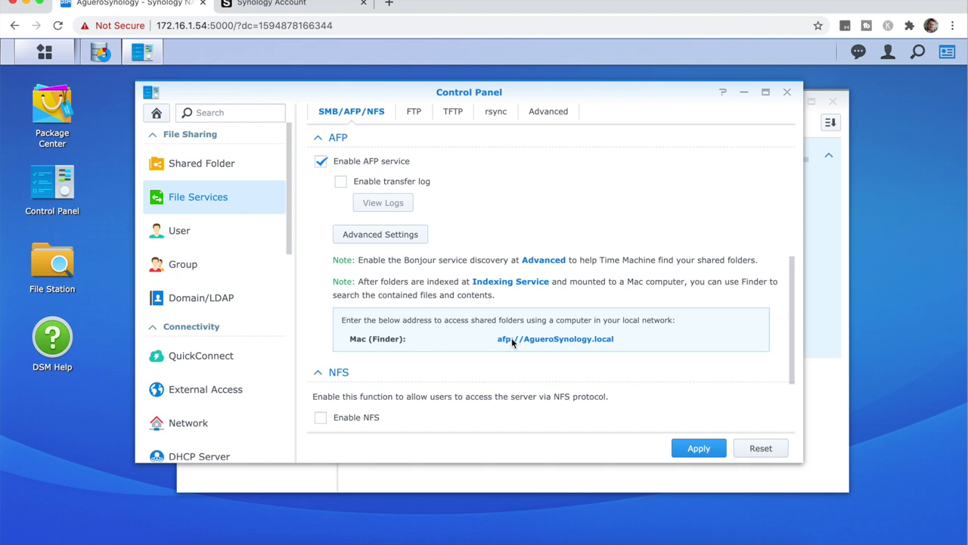
# Step: Review the NFS options in File Services and close the Control Panel
pyautogui.scroll(-3, 411, 272)
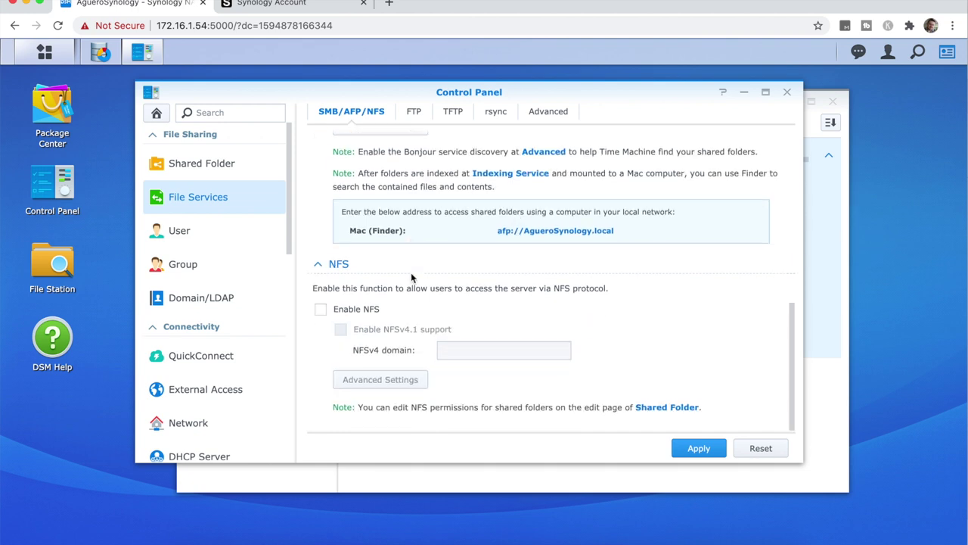
pyautogui.scroll(2, 444, 334)
pyautogui.scroll(5, 443, 334)
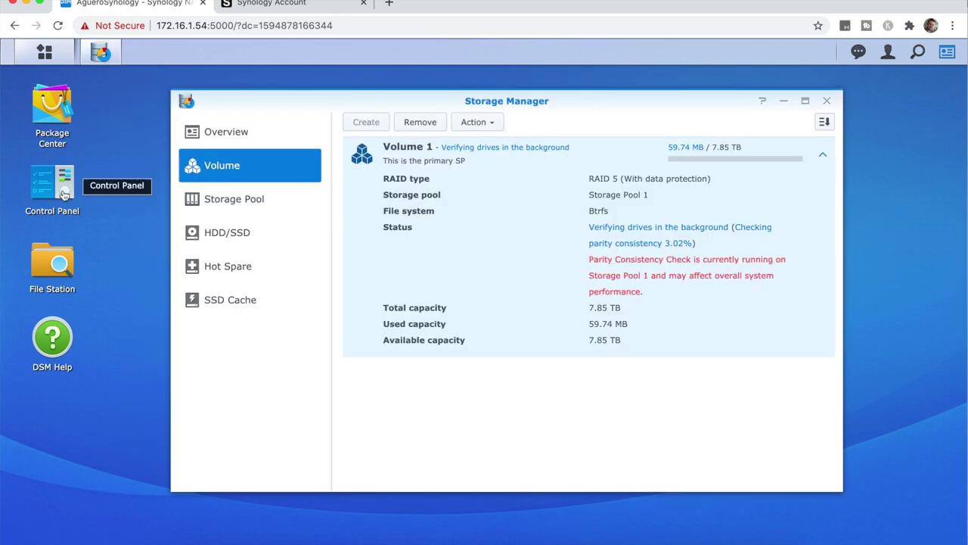
# Step: Start a new shared folder from the Control Panel, named TestFolder and located on Volume 1, with the Recycle Bin enabled
pyautogui.click(65, 194)
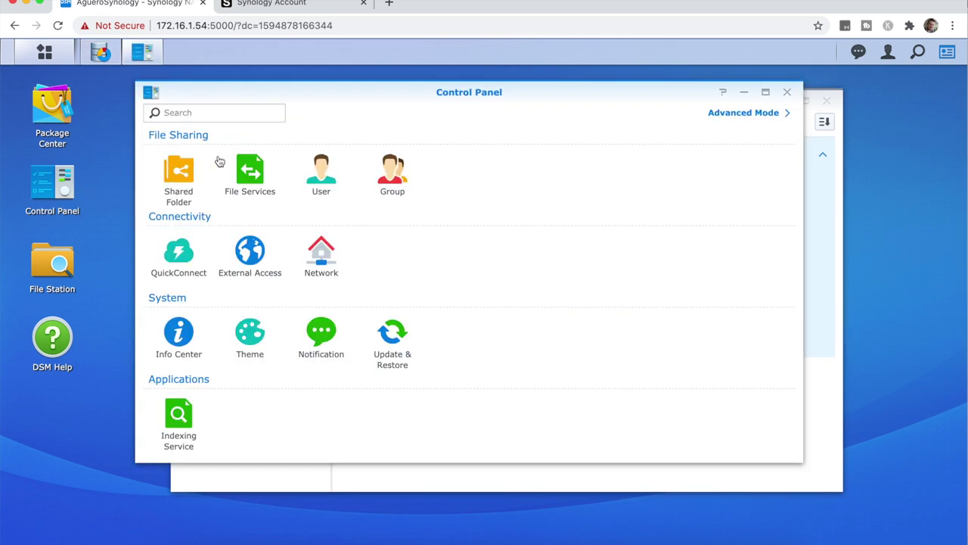
pyautogui.click(179, 174)
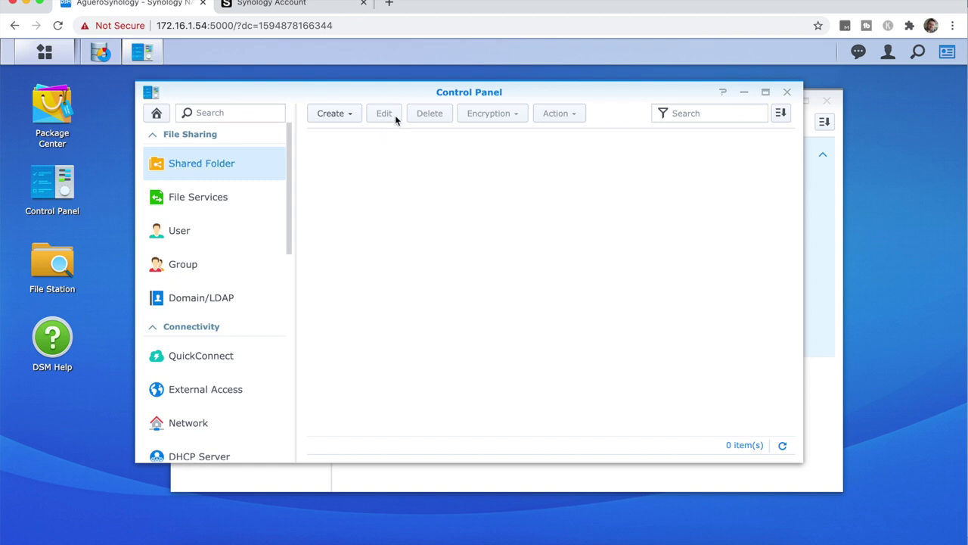
pyautogui.click(338, 115)
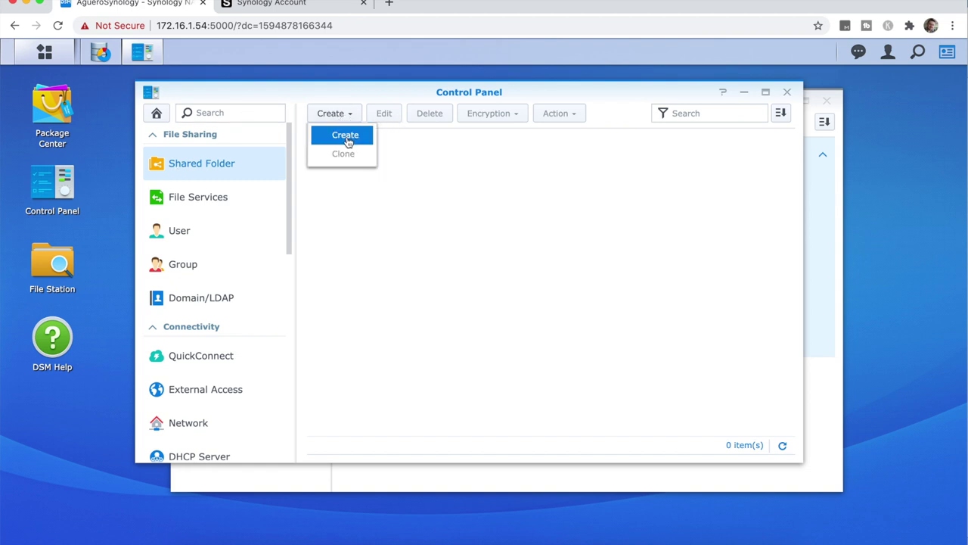
pyautogui.click(348, 135)
pyautogui.click(358, 191)
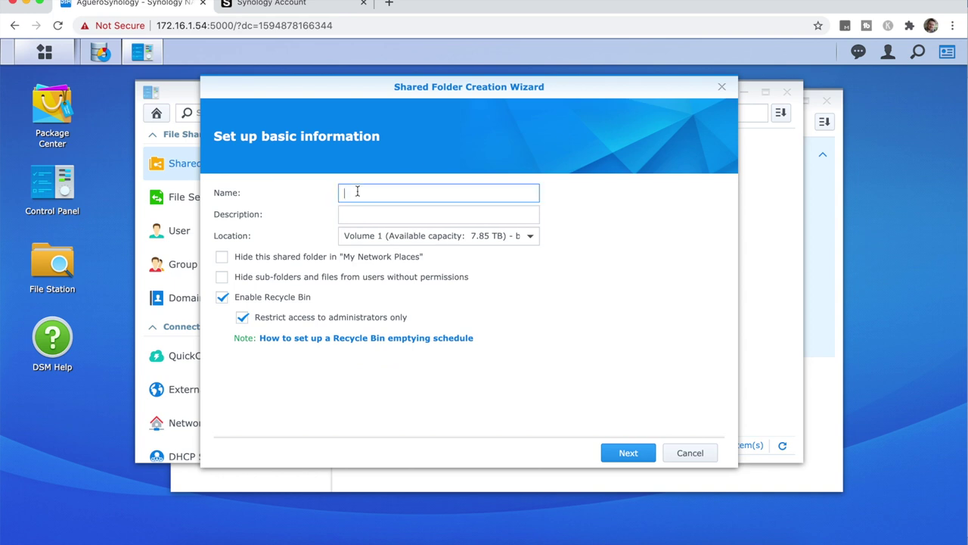
pyautogui.write('TestFolder')
pyautogui.click(381, 239)
pyautogui.click(580, 307)
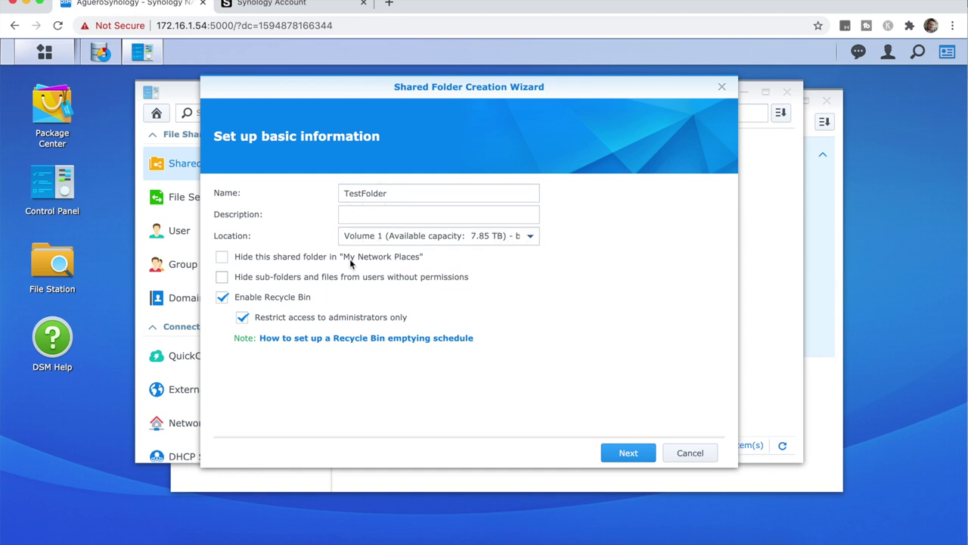
pyautogui.click(631, 457)
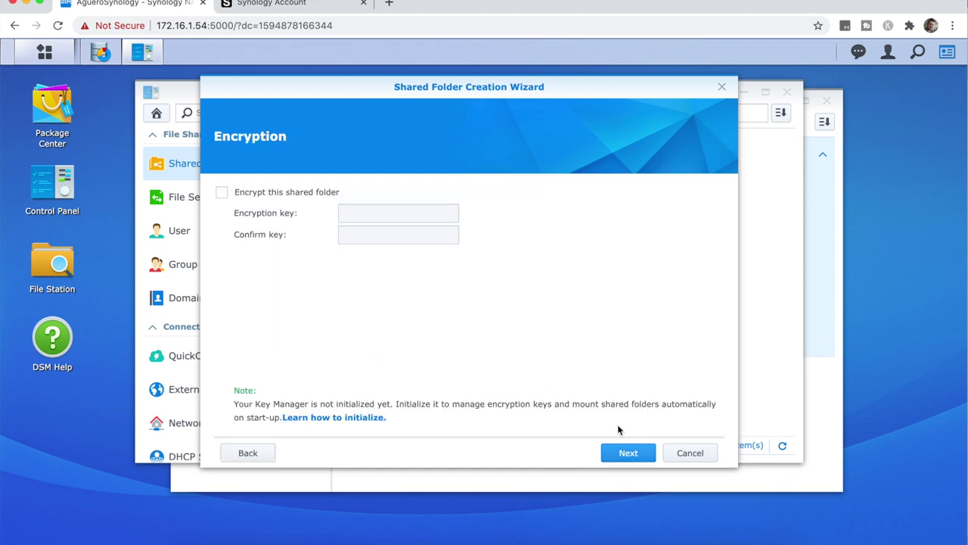
# Step: Create the shared folder without encryption or advanced options, and grant the personal administrator account Read/Write permission
pyautogui.click(630, 453)
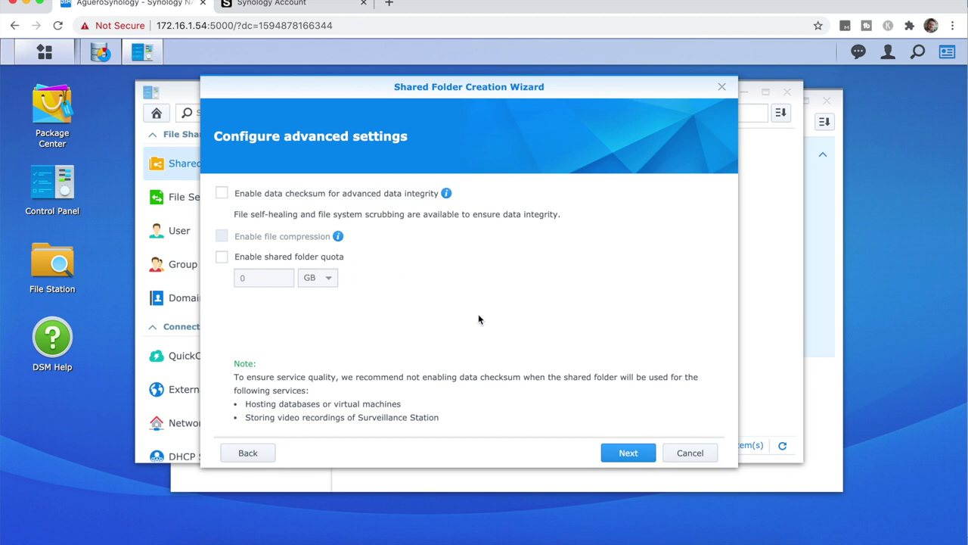
pyautogui.click(629, 452)
pyautogui.click(632, 454)
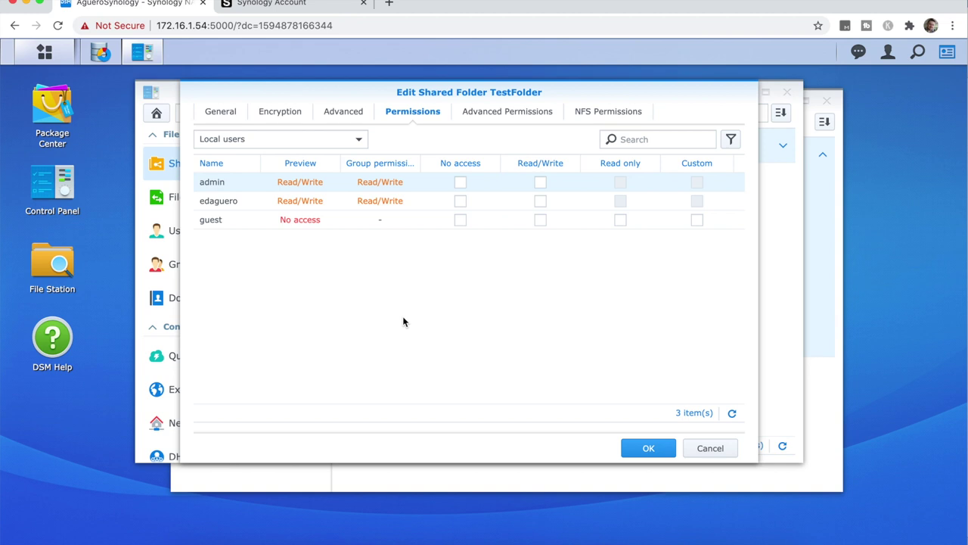
pyautogui.click(540, 201)
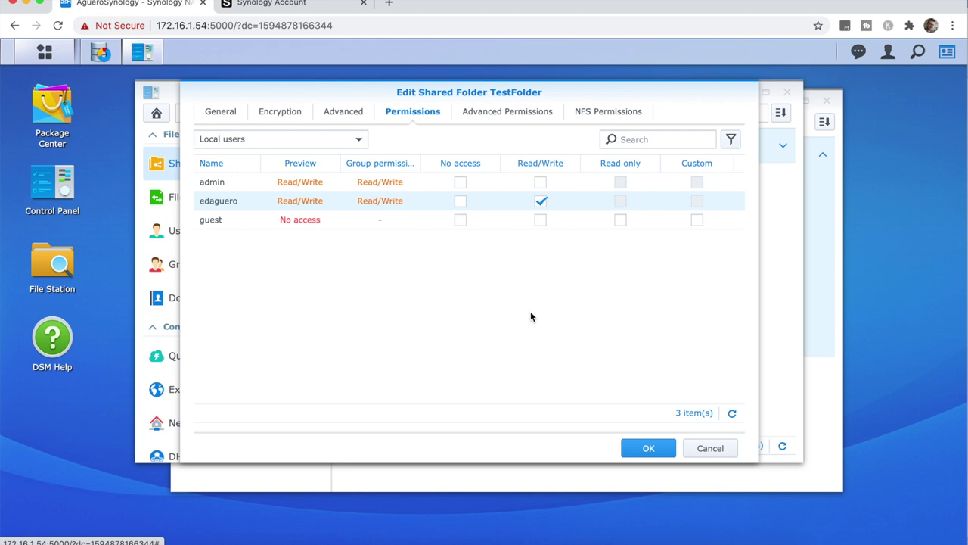
pyautogui.press('Return')
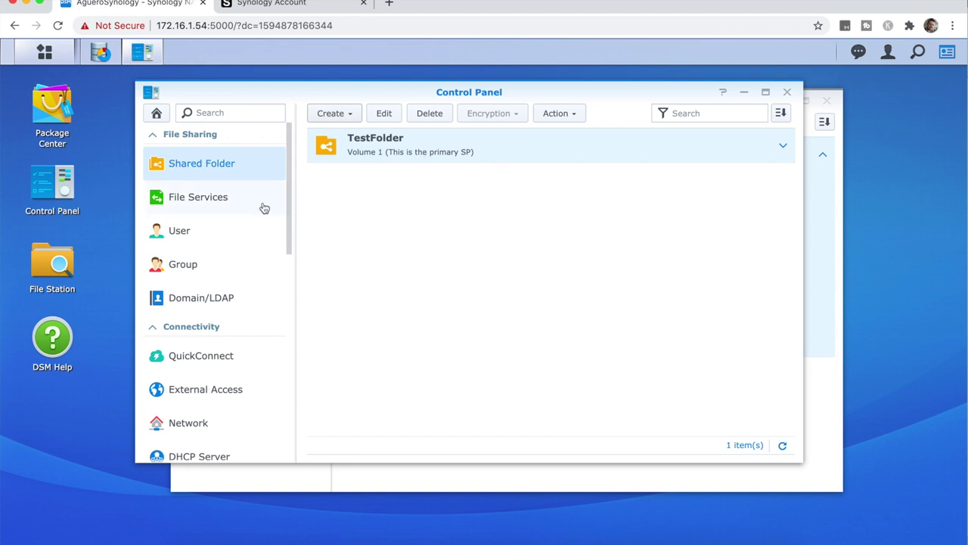
# Step: Open File Station and create a subfolder named "Some other folder" inside TestFolder
pyautogui.click(59, 261)
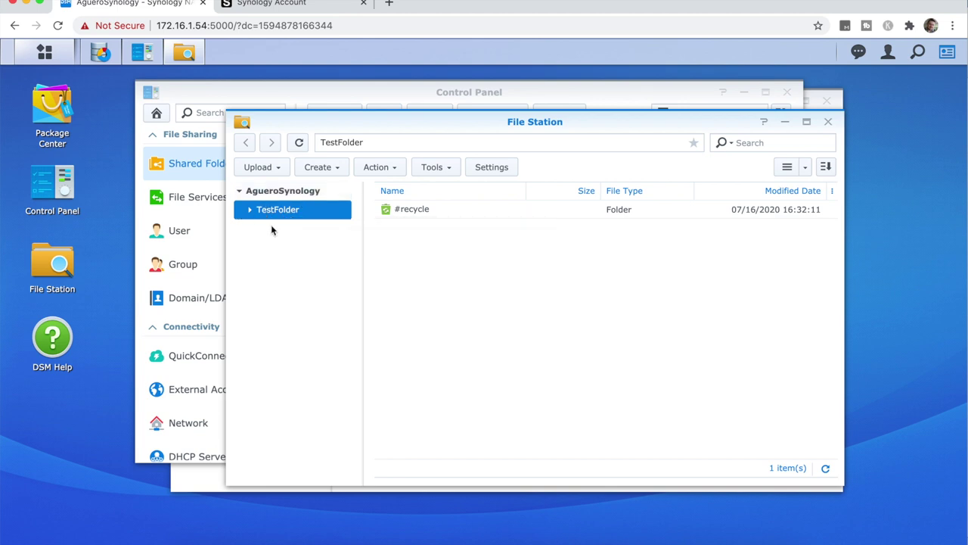
pyautogui.click(250, 210)
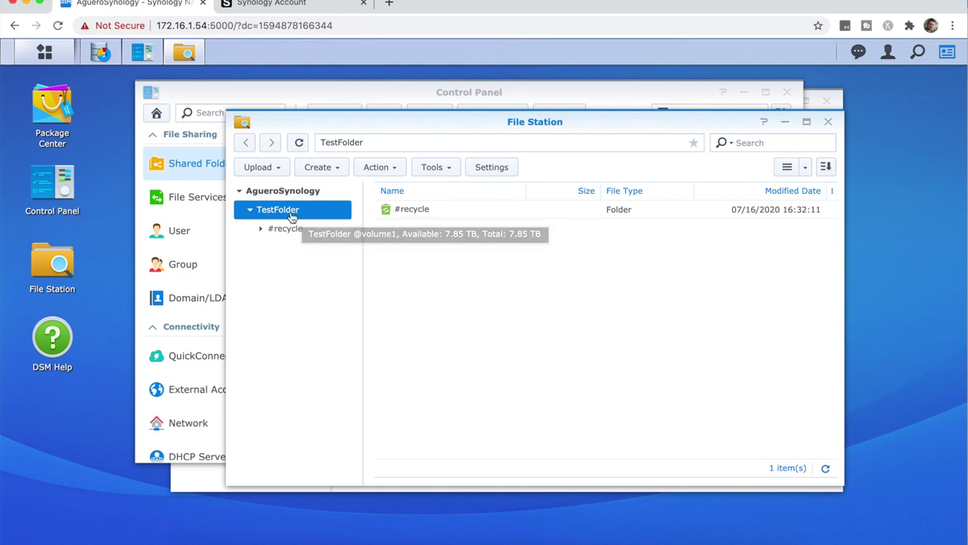
pyautogui.click(319, 166)
pyautogui.click(346, 188)
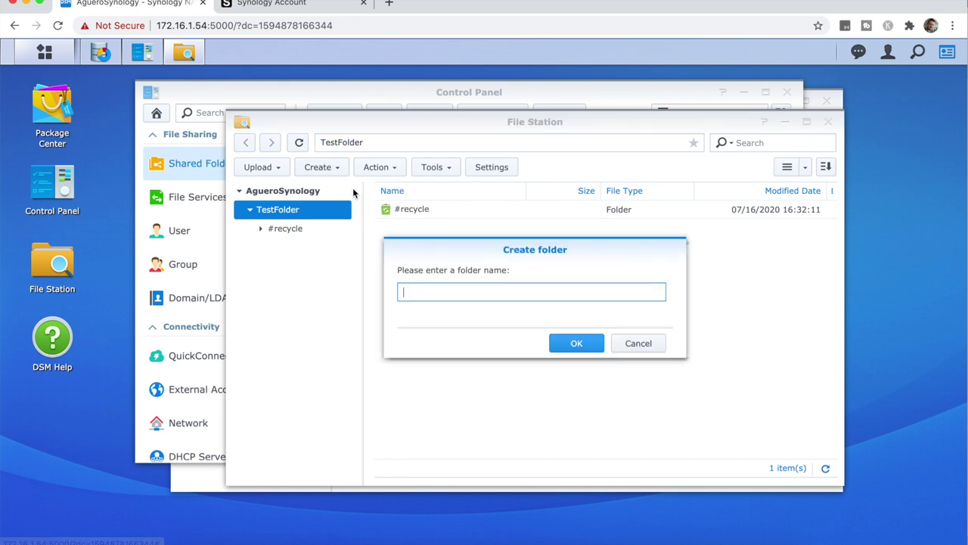
pyautogui.write('Some other folder')
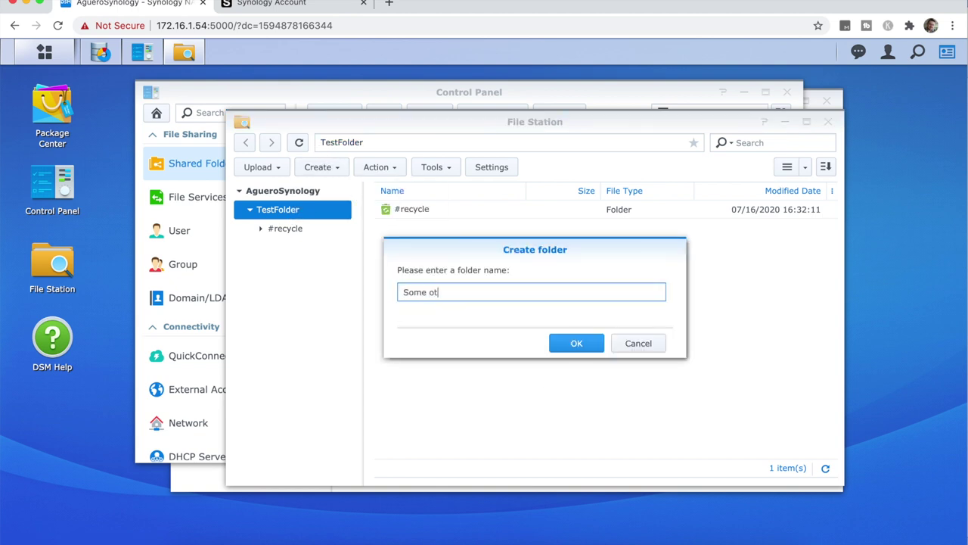
pyautogui.click(576, 343)
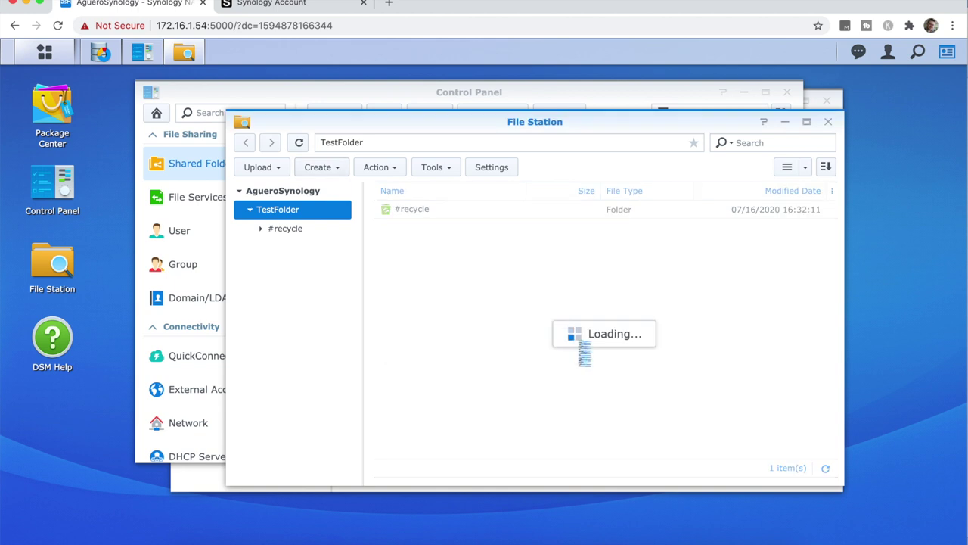
# Step: Open "Some other folder", check the upload options, and upload IMG_5632.jpg from the Mac into it
pyautogui.click(485, 294)
pyautogui.click(440, 227)
pyautogui.doubleClick(407, 227)
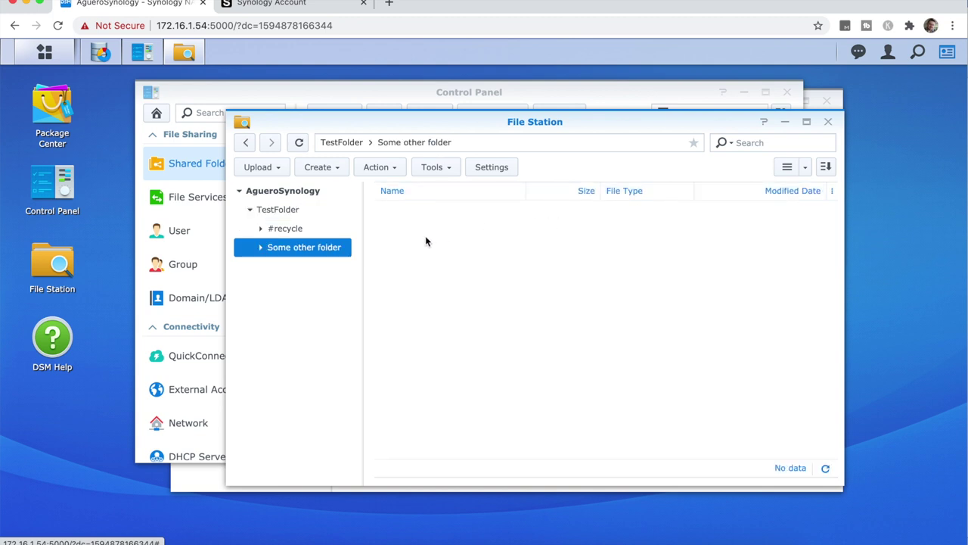
pyautogui.click(268, 168)
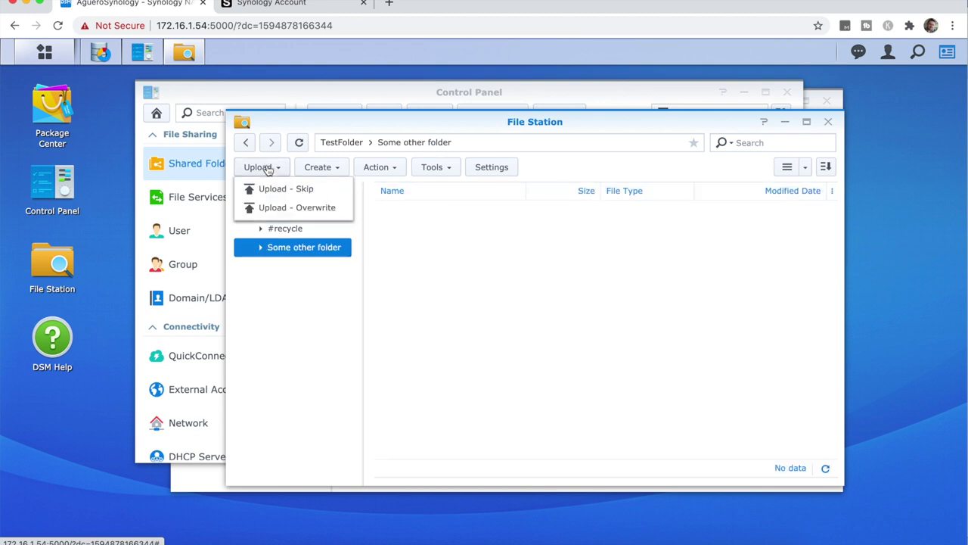
pyautogui.click(379, 222)
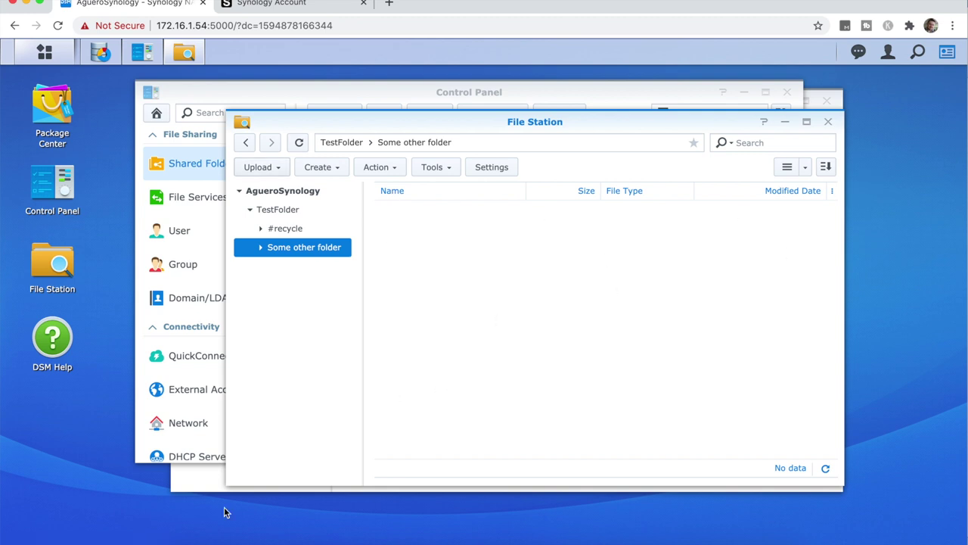
pyautogui.moveTo(224, 512); pyautogui.dragTo(541, 330)
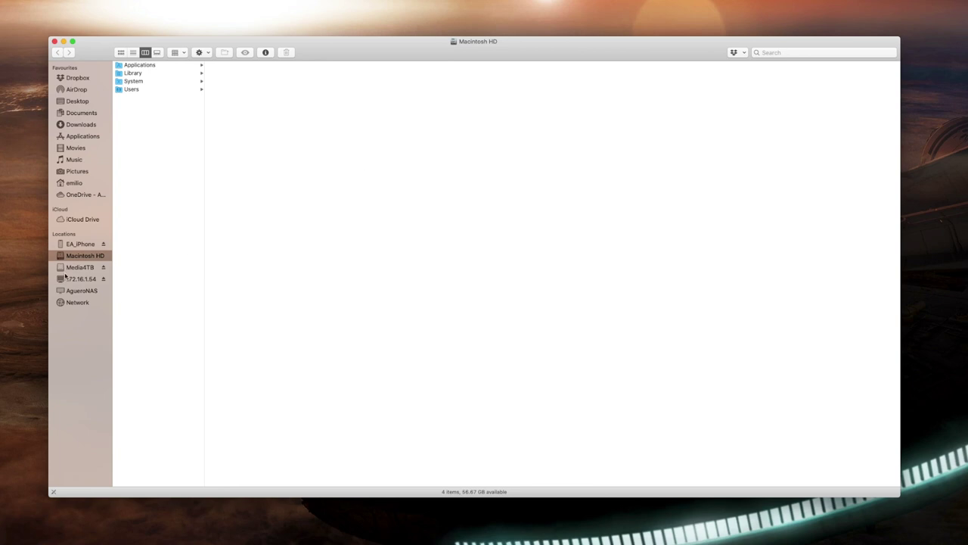
# Step: Switch to Finder, connect to the server smb://172.16.1.54, and view IMG_5632.jpg in TestFolder's "Some other folder"
pyautogui.press('super+k')
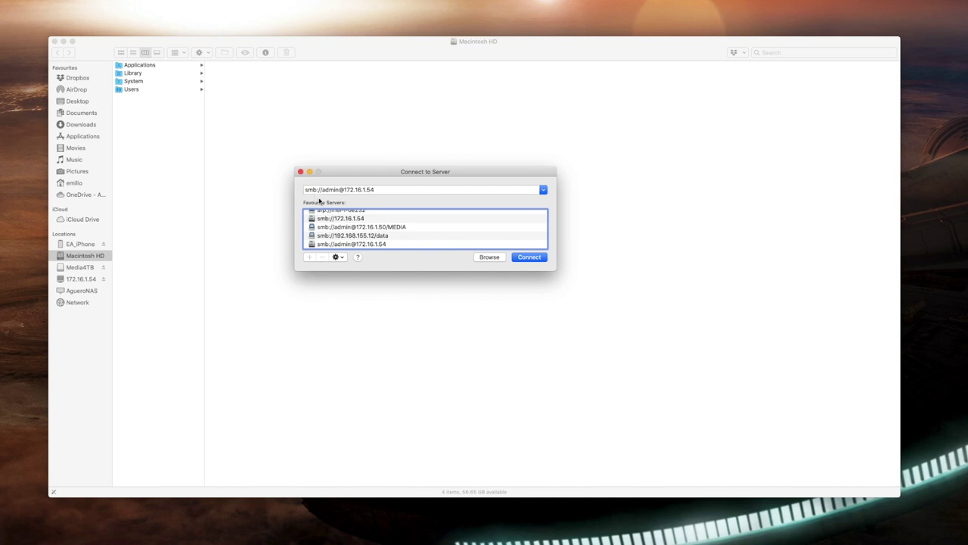
pyautogui.moveTo(341, 190); pyautogui.dragTo(325, 190)
pyautogui.press('BackSpace')
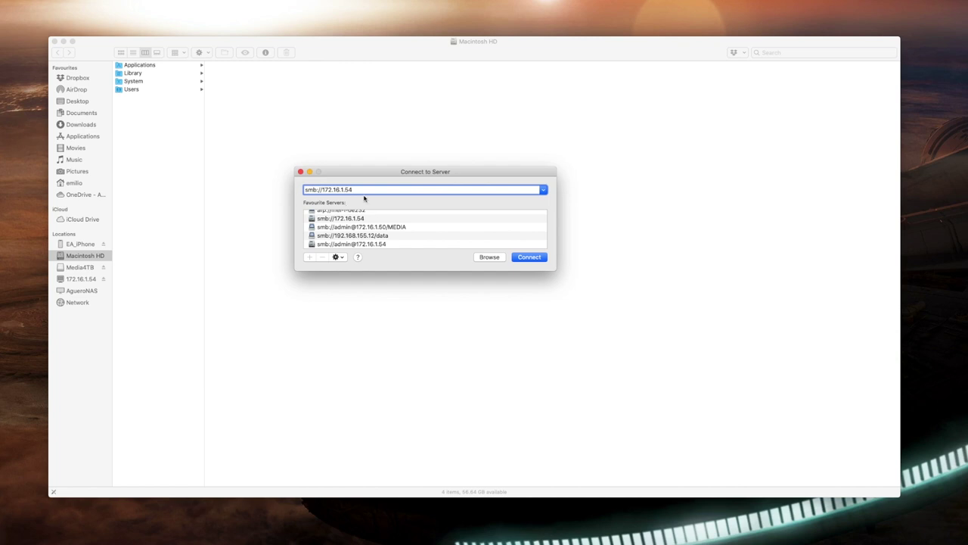
pyautogui.click(532, 258)
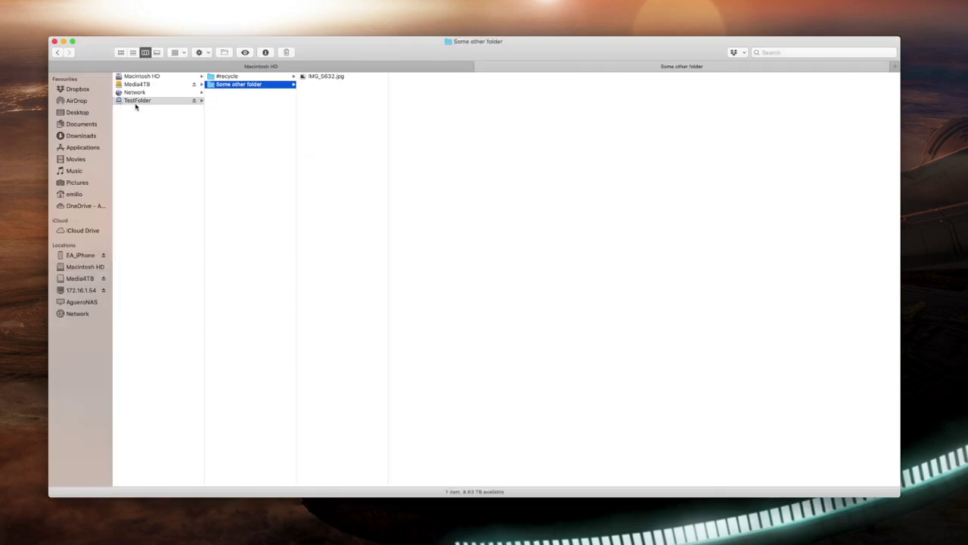
pyautogui.click(323, 77)
pyautogui.click(255, 85)
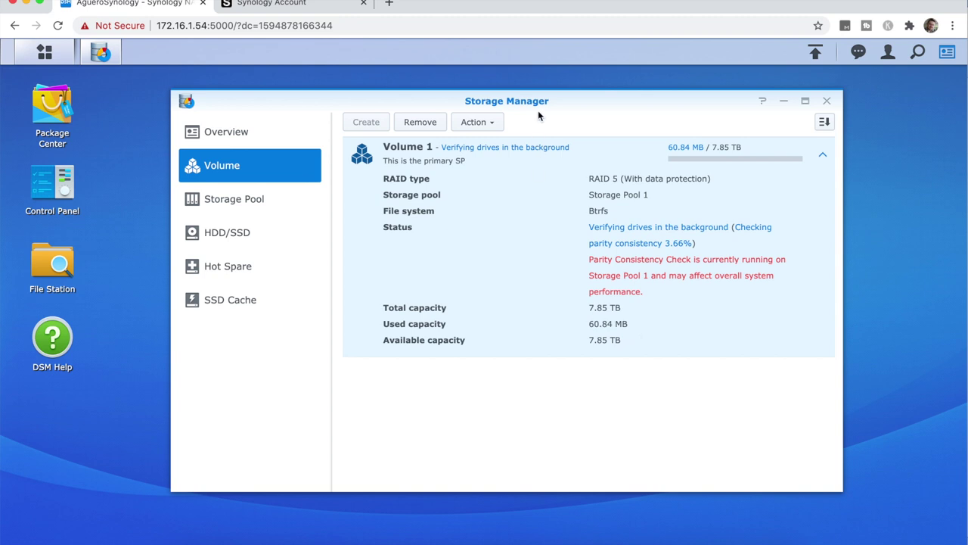
# Step: Return to the NAS desktop in the browser and close the Storage Manager
pyautogui.moveTo(535, 105); pyautogui.dragTo(518, 100)
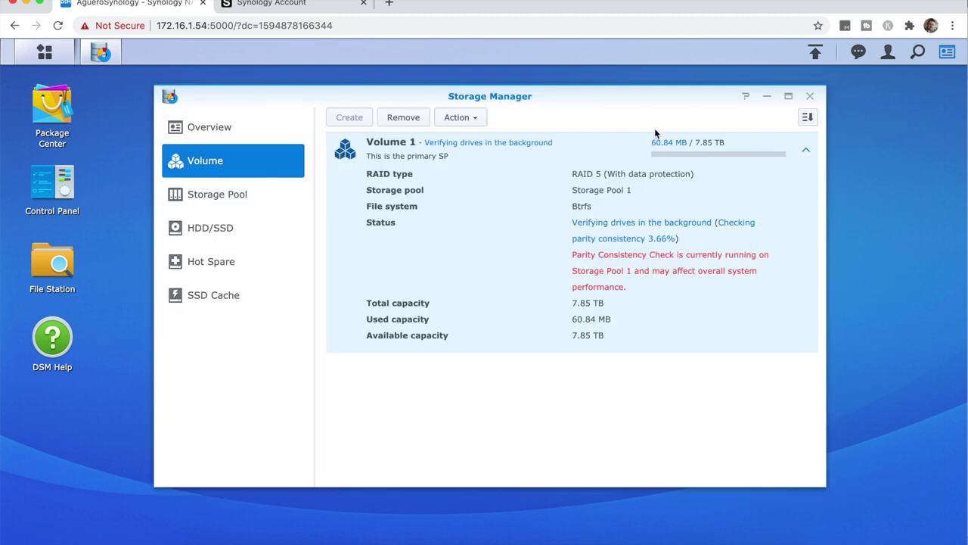
pyautogui.click(809, 96)
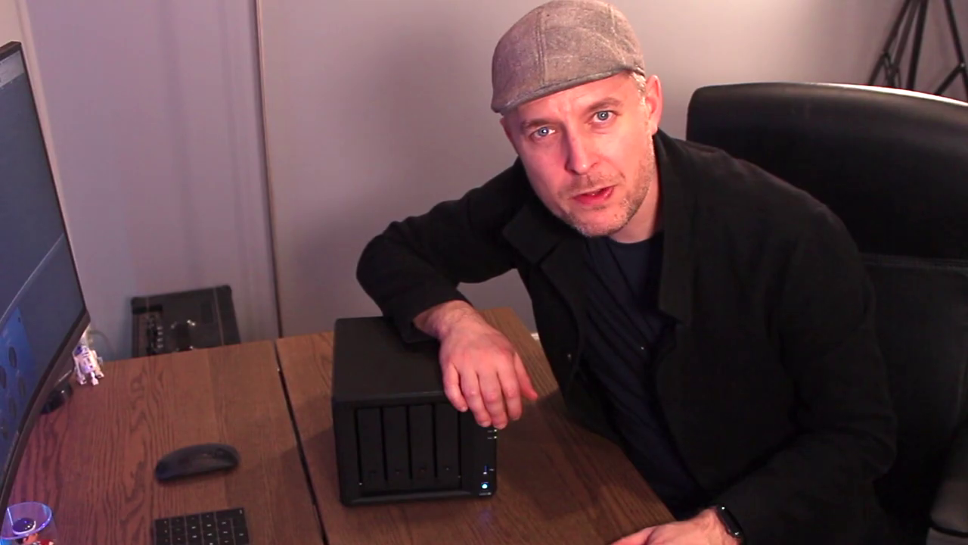